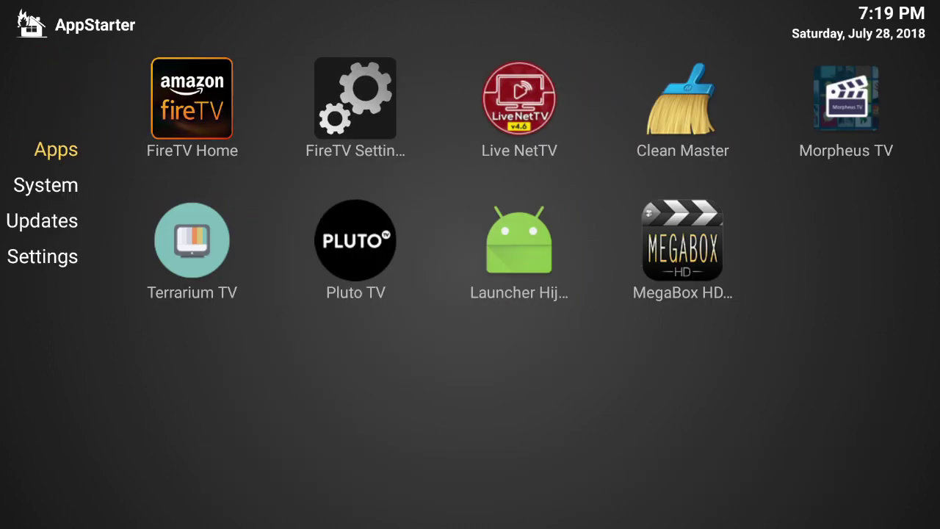
key(Right)
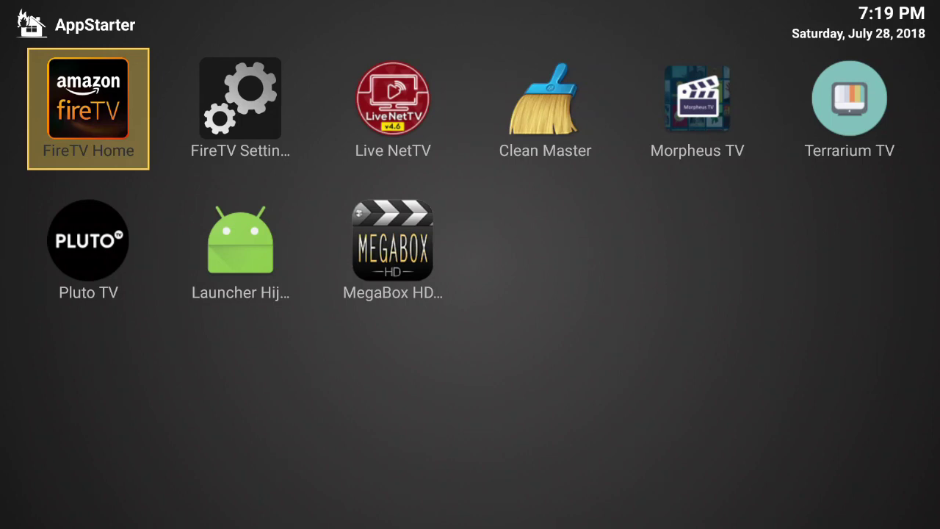
key(Return)
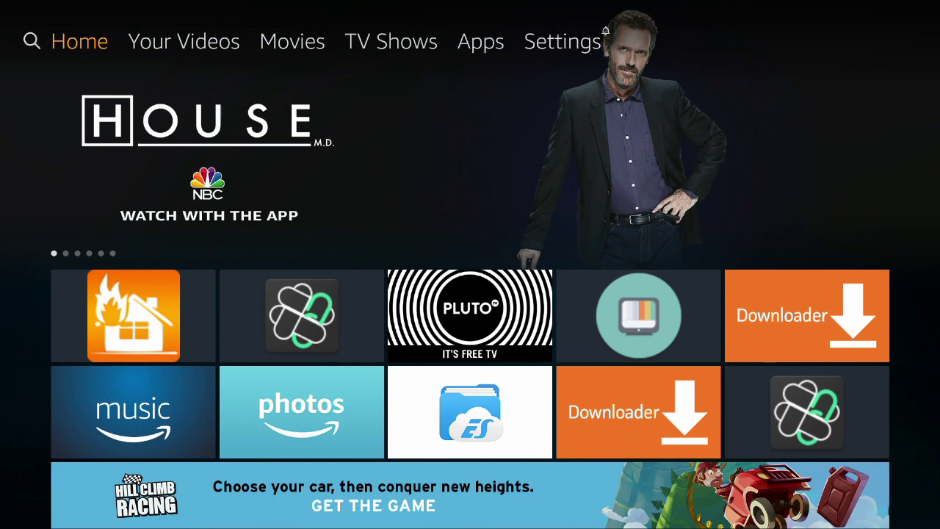
key(Down)
key(Down)
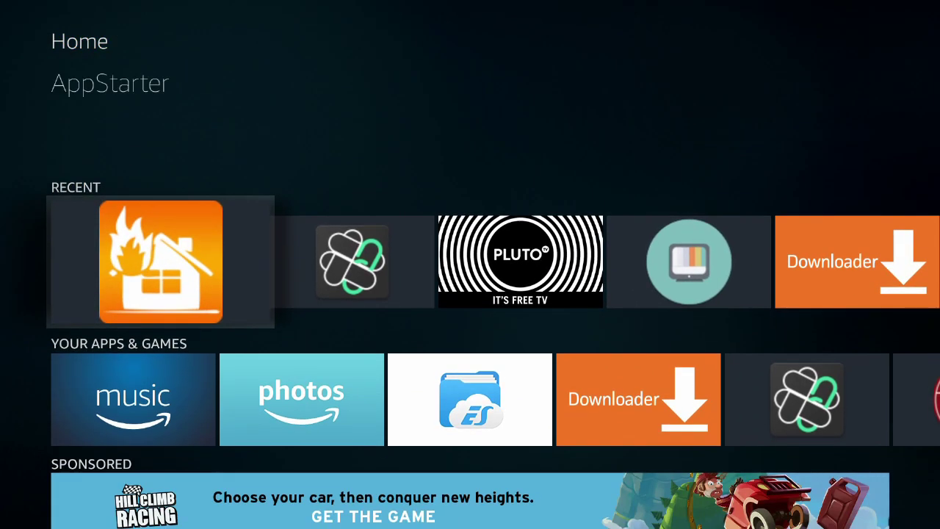
key(Return)
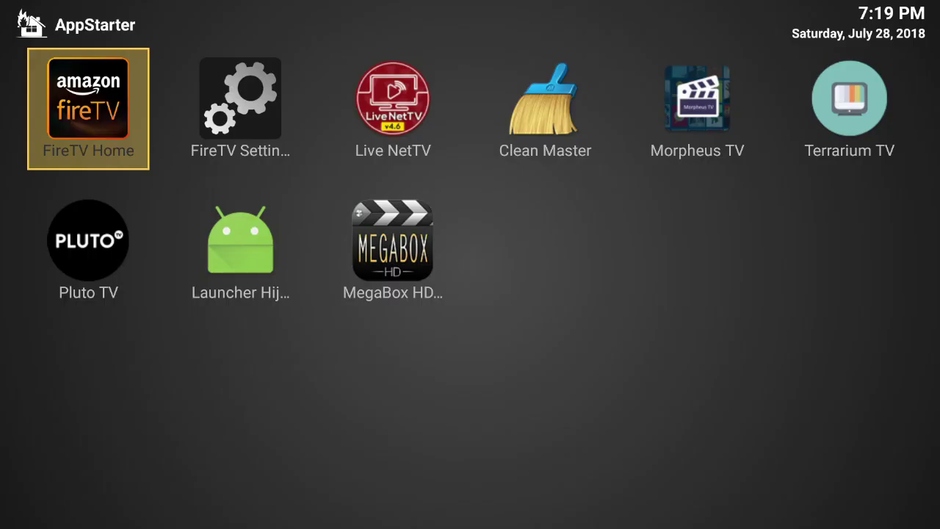
key(Down)
key(Right)
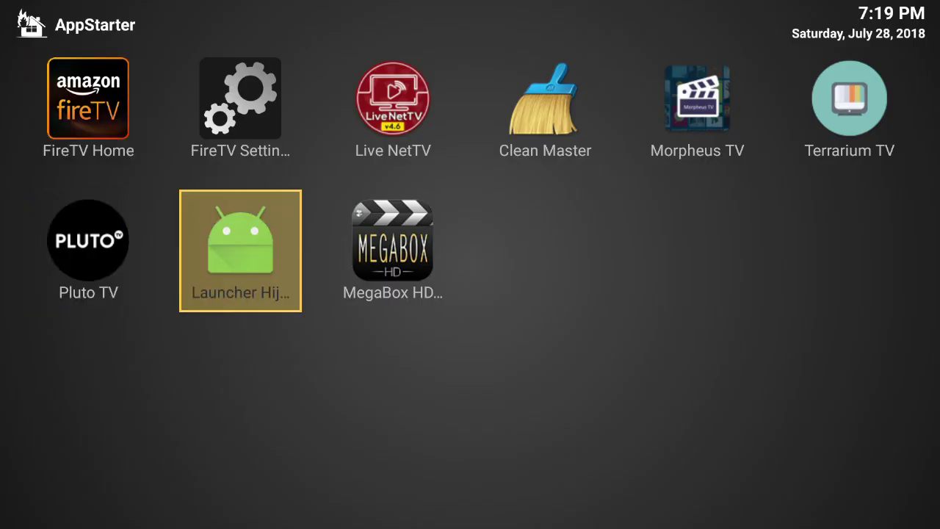
Select AppStarter as the launcher in Launcher Hijack V3 and confirm the Set Launcher dialog.
key(Return)
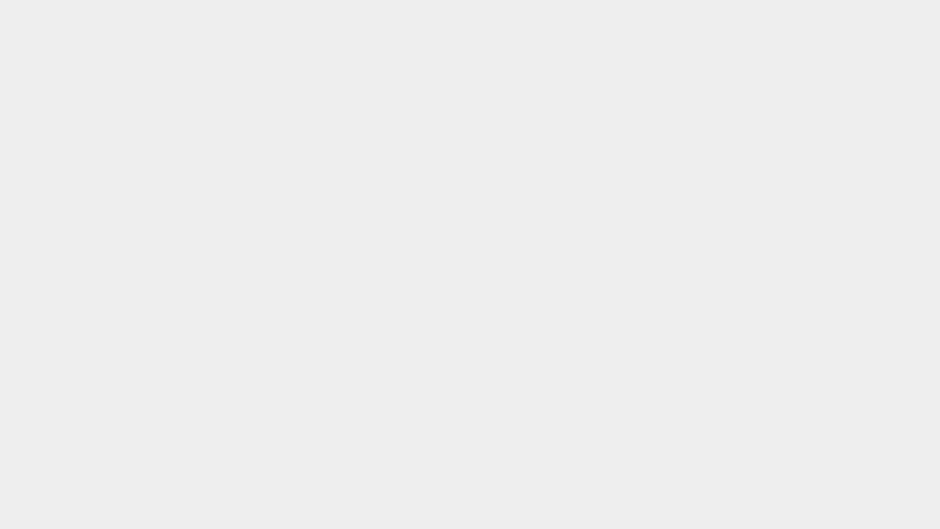
key(Return)
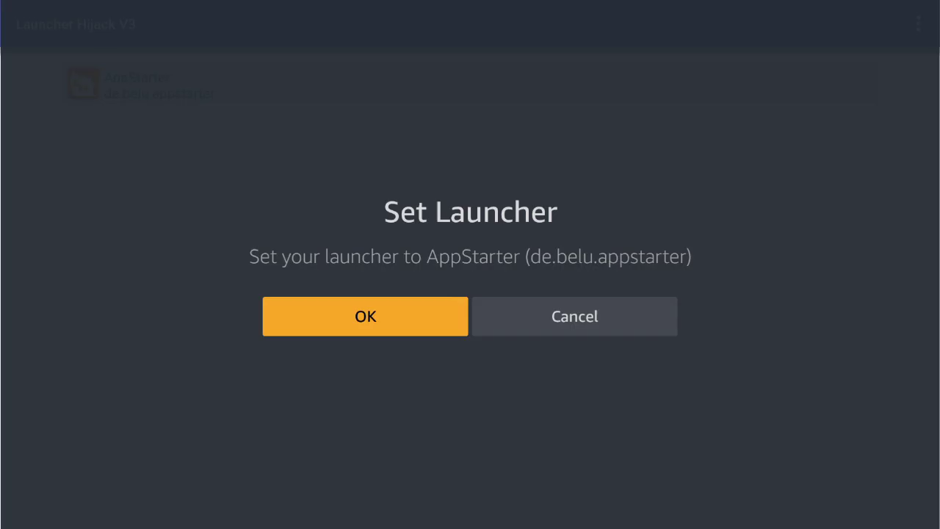
key(Return)
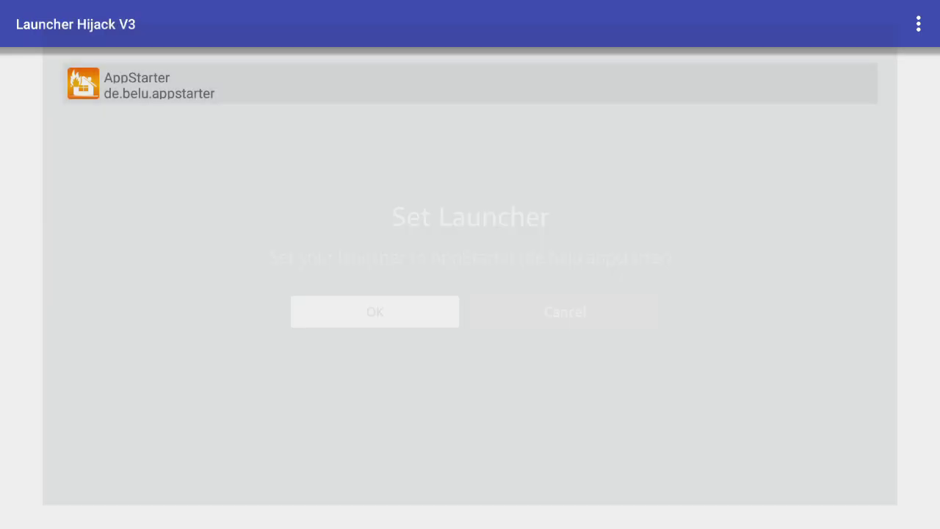
Confirm that pressing Home from FireTV Home now returns to AppStarter, then head toward its settings.
key(Escape)
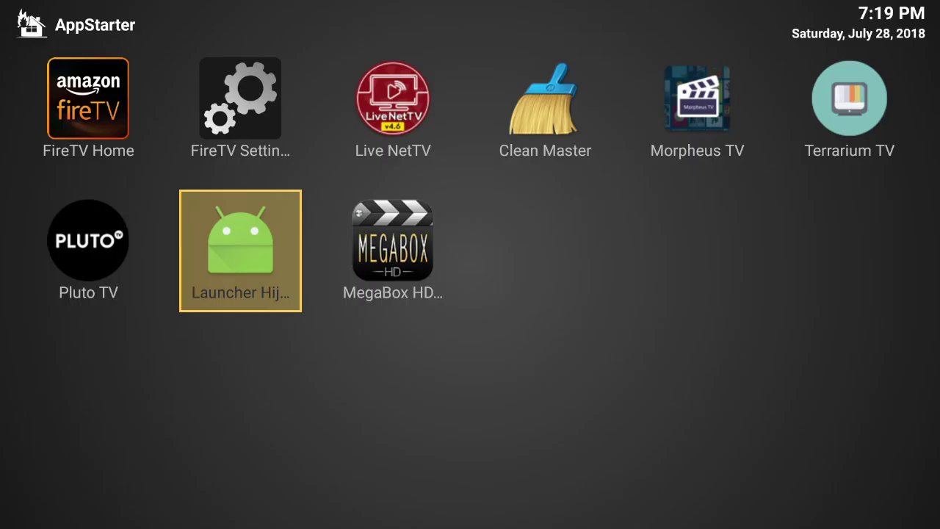
key(Up)
key(Left)
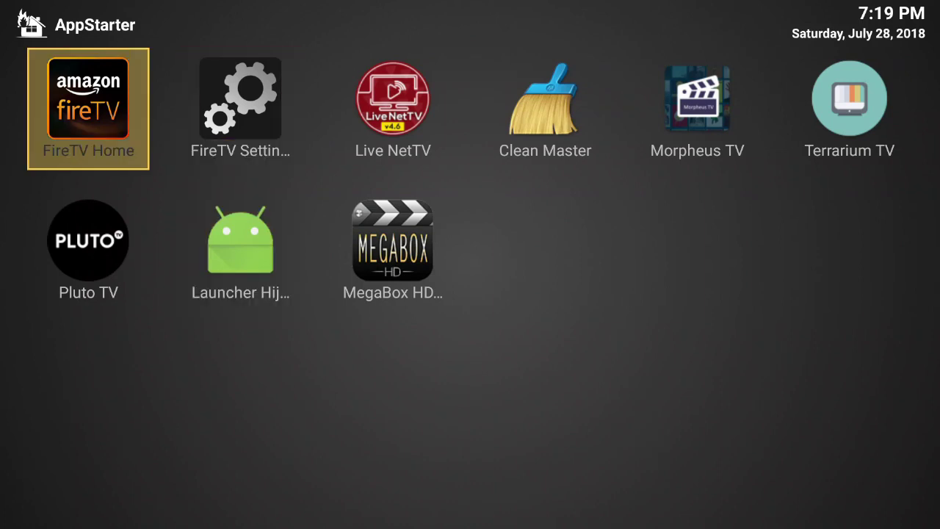
key(Return)
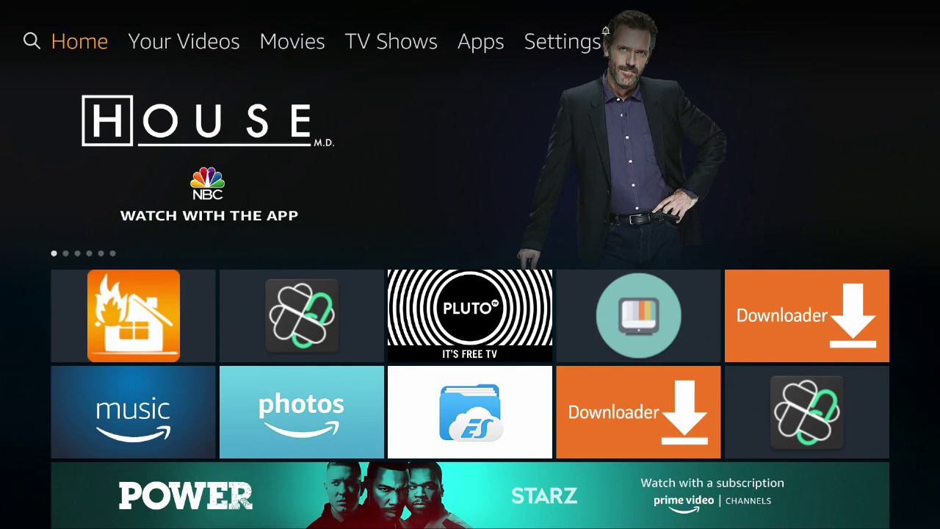
key(Home)
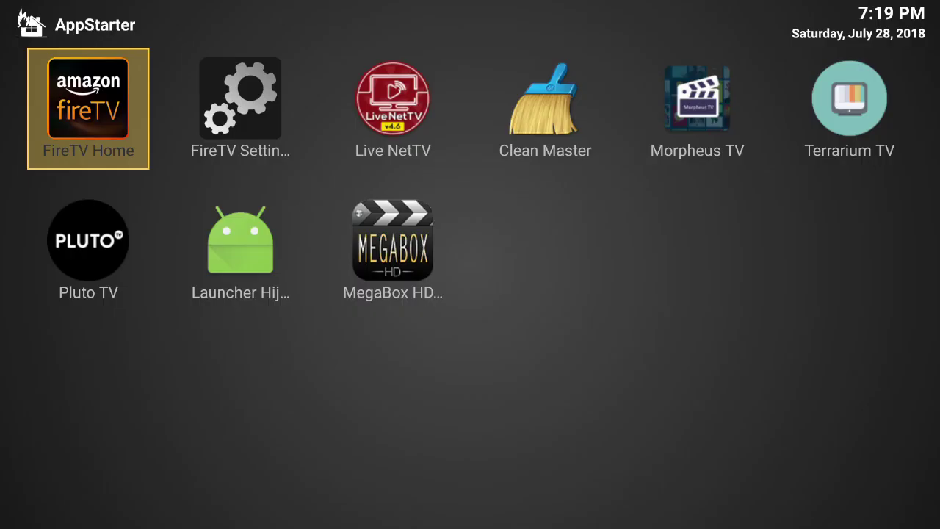
key(Left)
key(Right)
key(Down)
key(Menu)
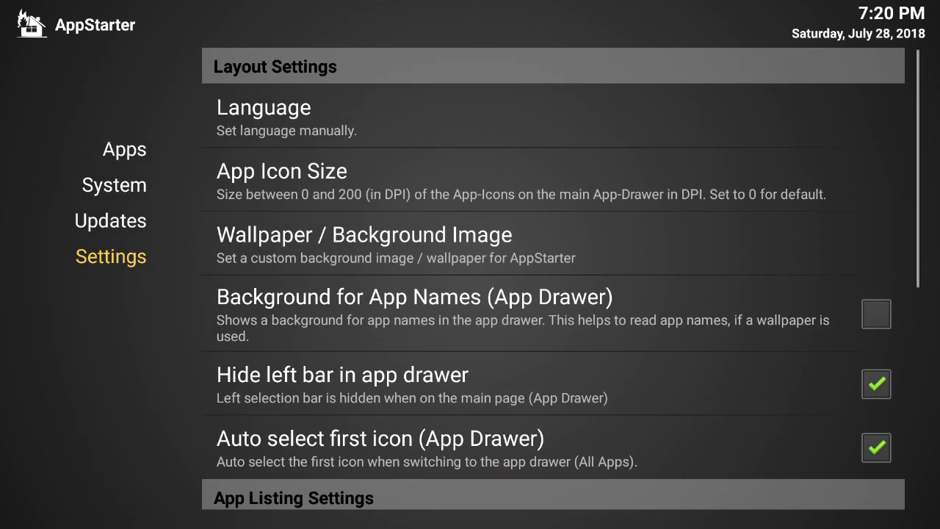
key(Right)
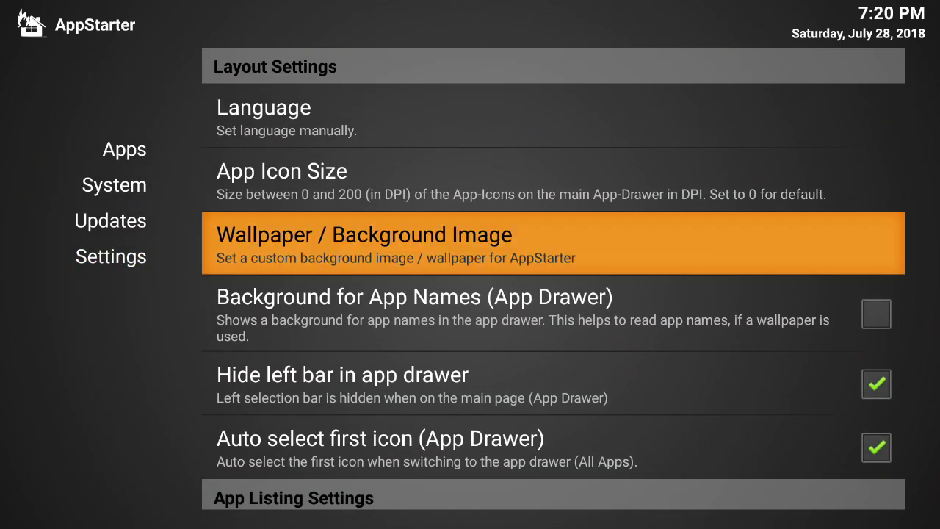
key(Up)
key(Down)
key(Down)
key(Down)
key(Down)
key(Down)
key(Down)
key(Down)
key(Down)
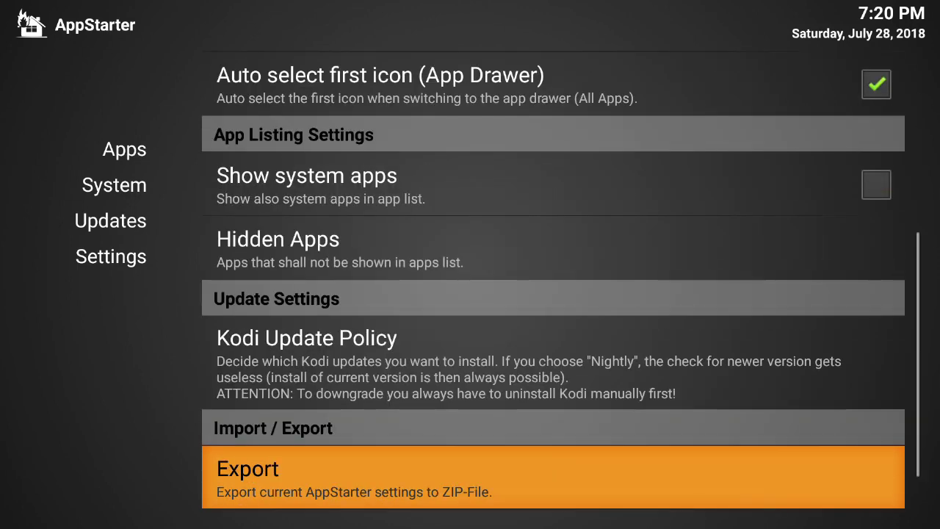
key(Down)
key(Up)
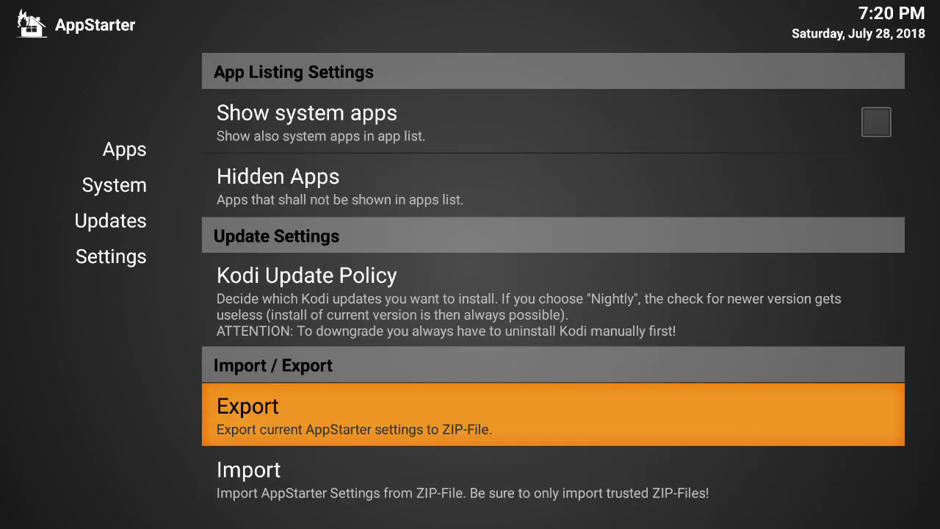
key(Up)
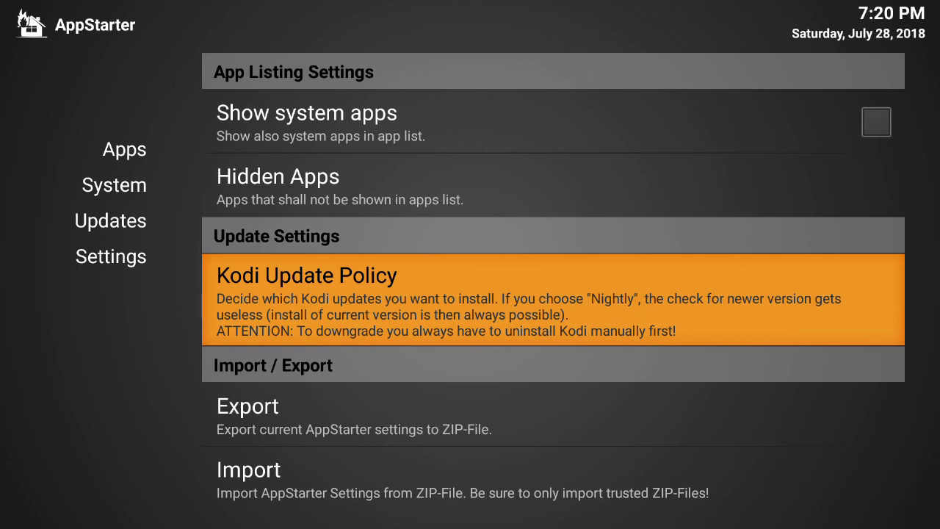
key(Up)
key(Left)
key(Up)
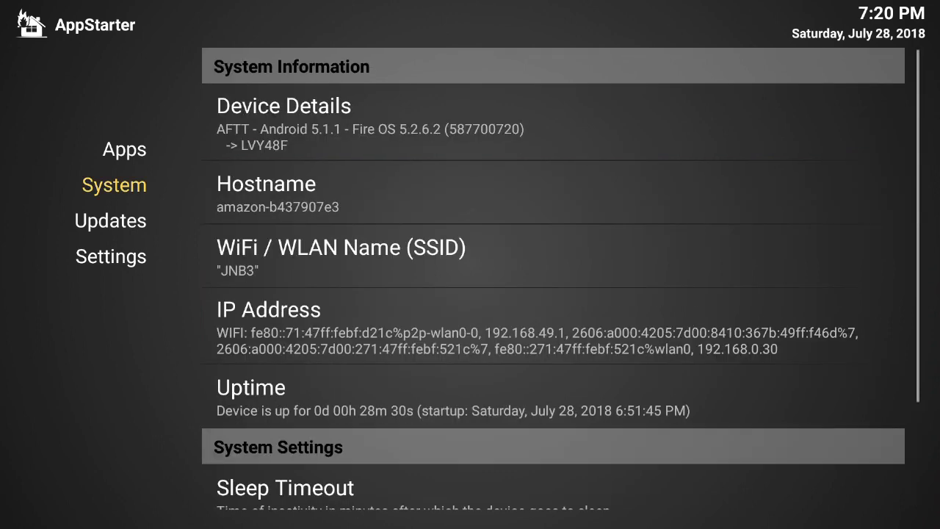
key(Up)
key(Right)
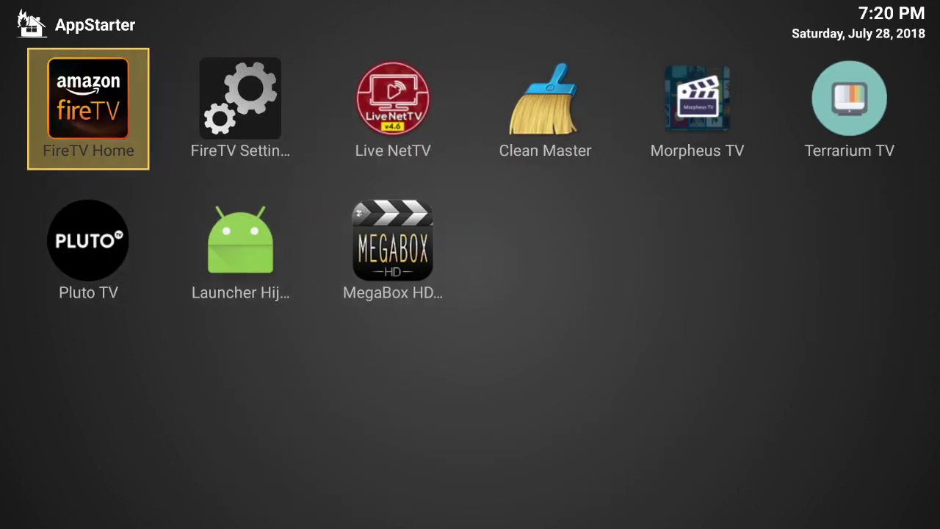
Launch FireTV Home, open See All under Your Apps & Games, and start On Boot AppStarter.
key(Return)
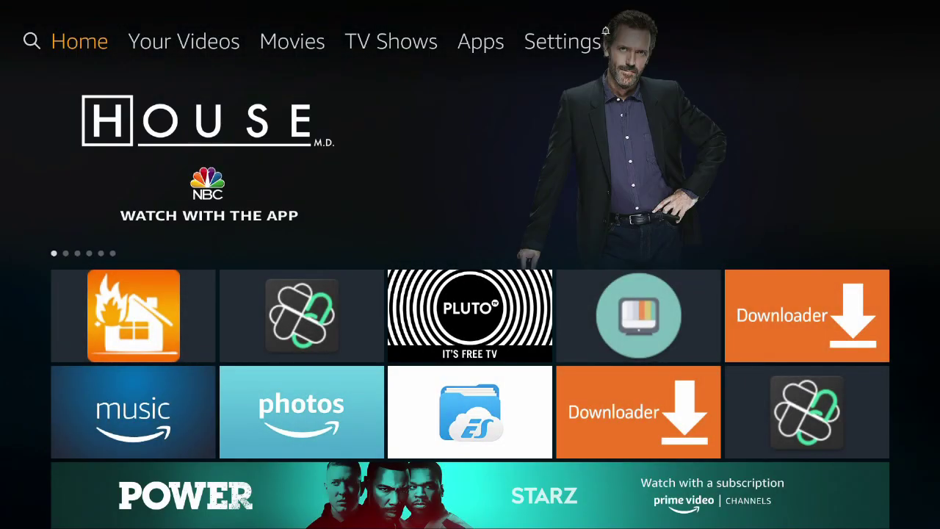
key(Down)
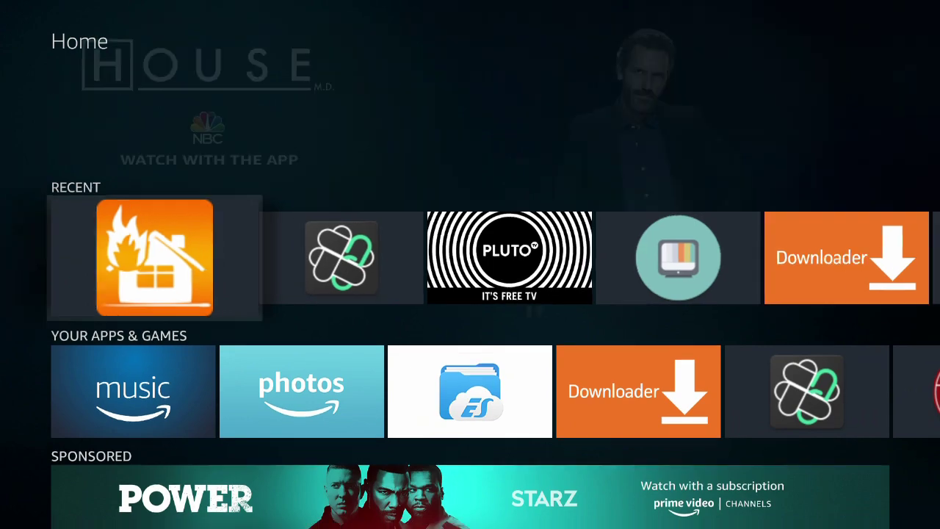
key(Down)
key(Right)
key(Right)
key(Right)
key(Right)
key(Right)
key(Right)
key(Right)
key(Right)
key(Right)
key(Right)
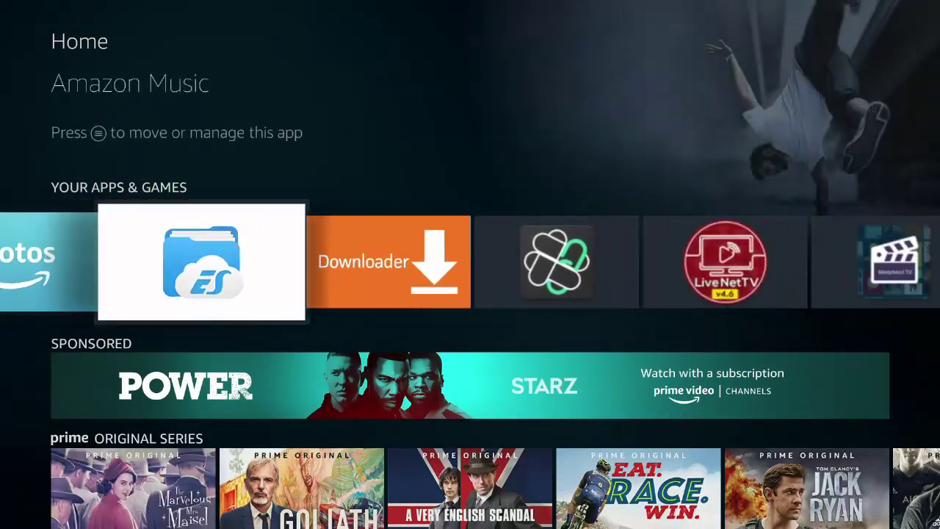
key(Return)
key(Down)
key(Down)
key(Down)
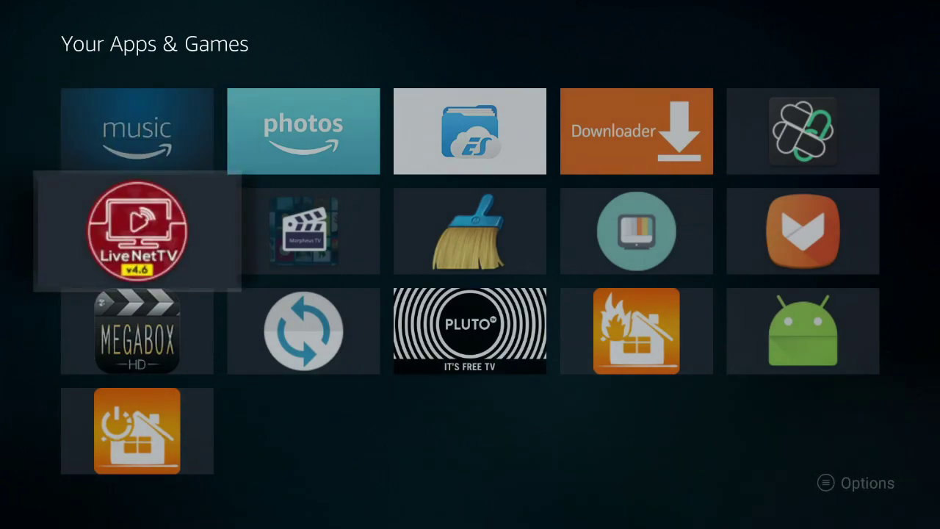
key(Return)
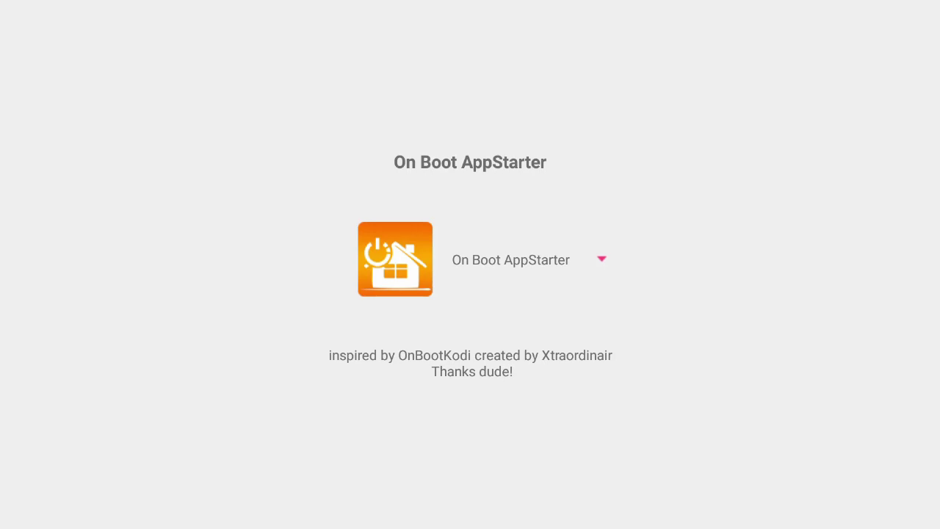
Reselect On Boot AppStarter in the boot-app dropdown and back out to Your Apps & Games.
key(Return)
key(Down)
key(Down)
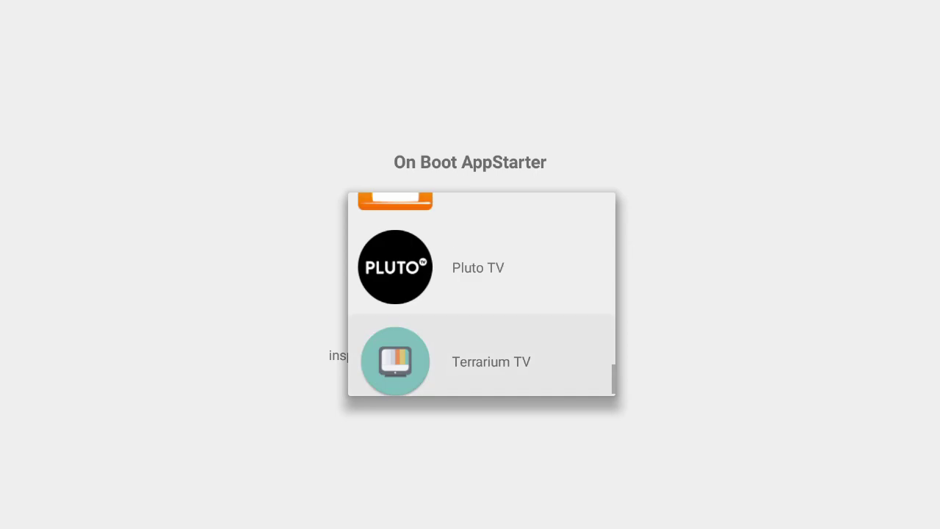
key(Up)
key(Up)
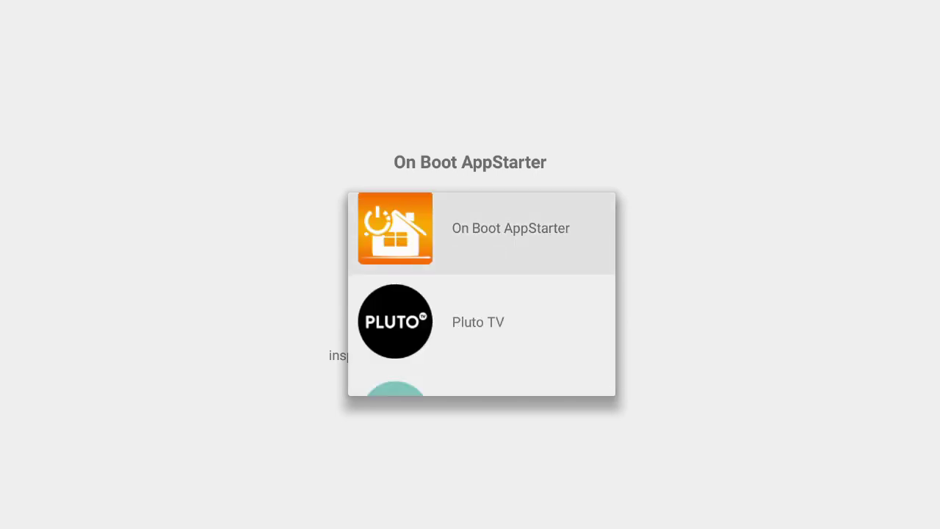
key(Down)
key(Down)
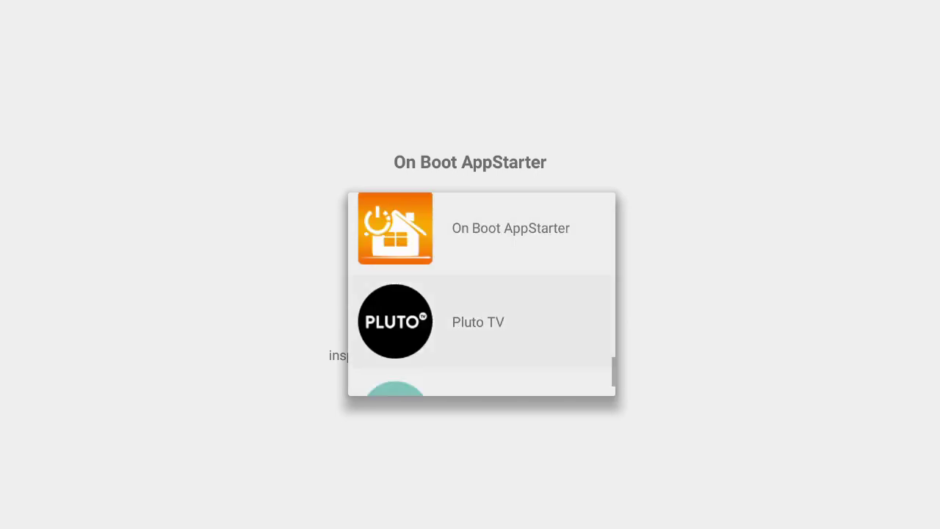
key(Up)
key(Up)
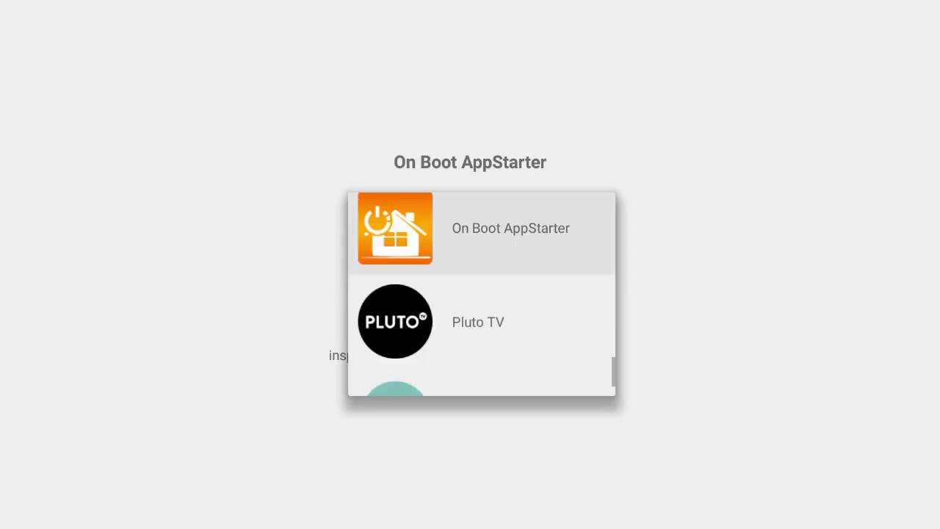
key(Return)
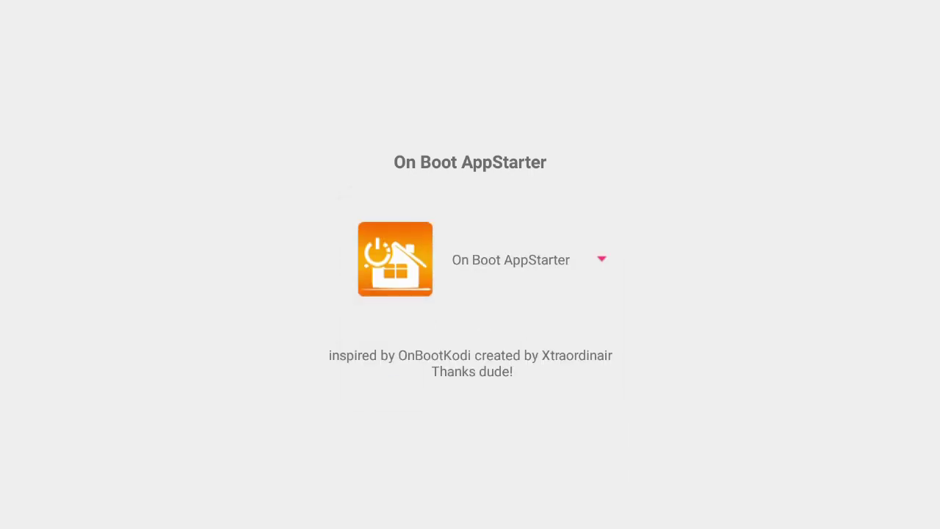
key(Escape)
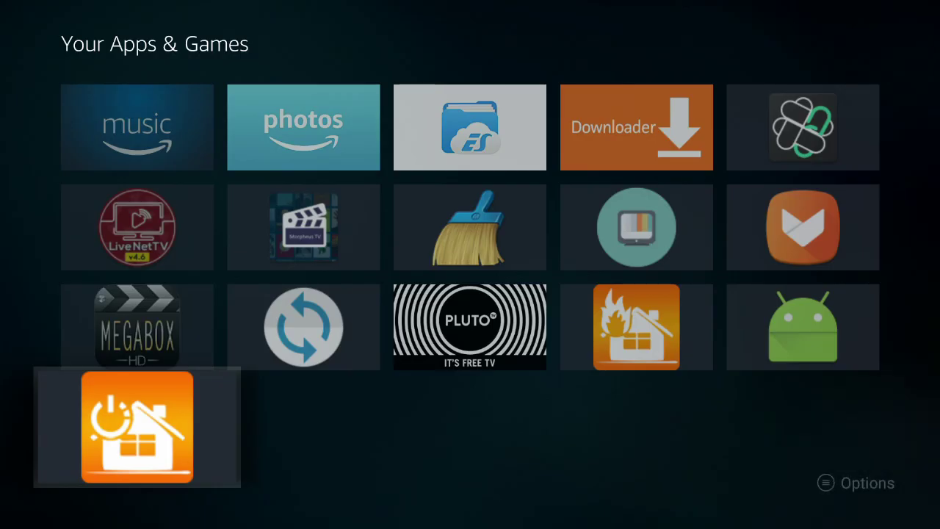
Launch AppStarter from the apps grid, open FireTV Home, and move to On Boot AppStarter in Recent.
key(Down)
key(Down)
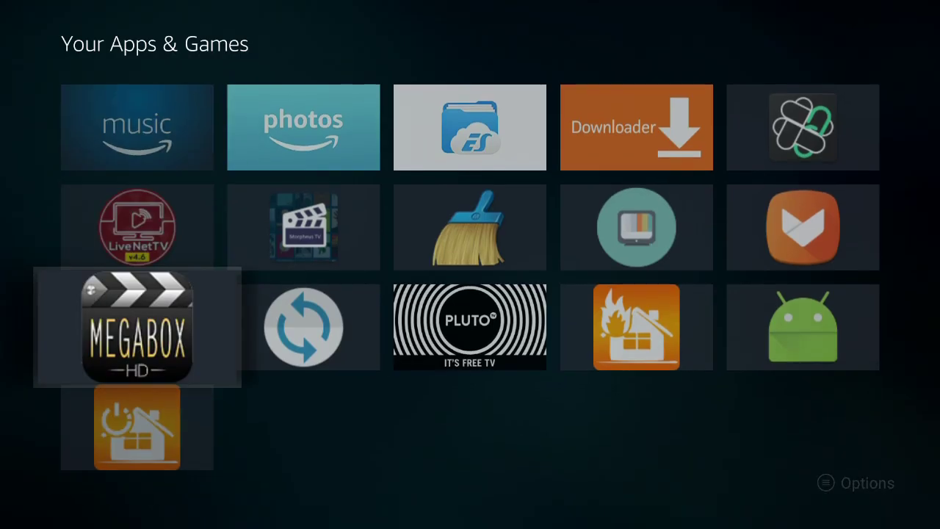
key(Right)
key(Right)
key(Right)
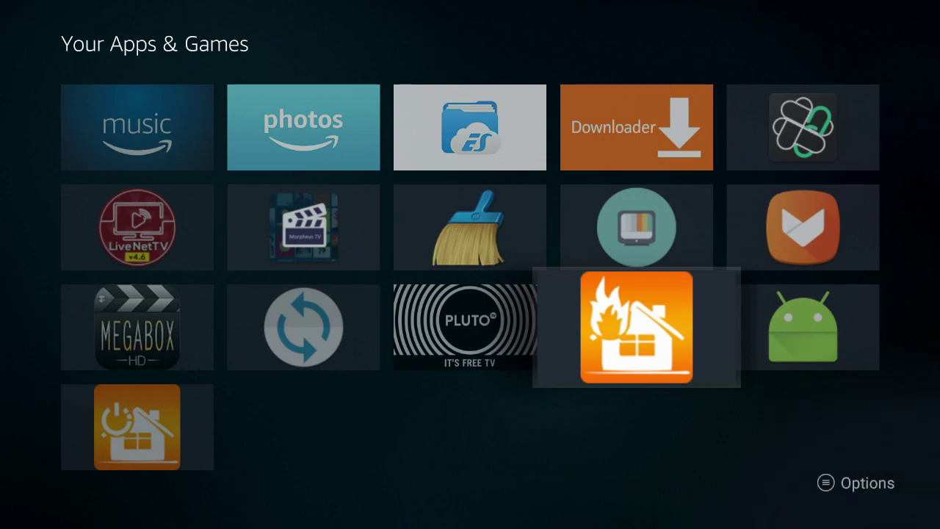
key(Return)
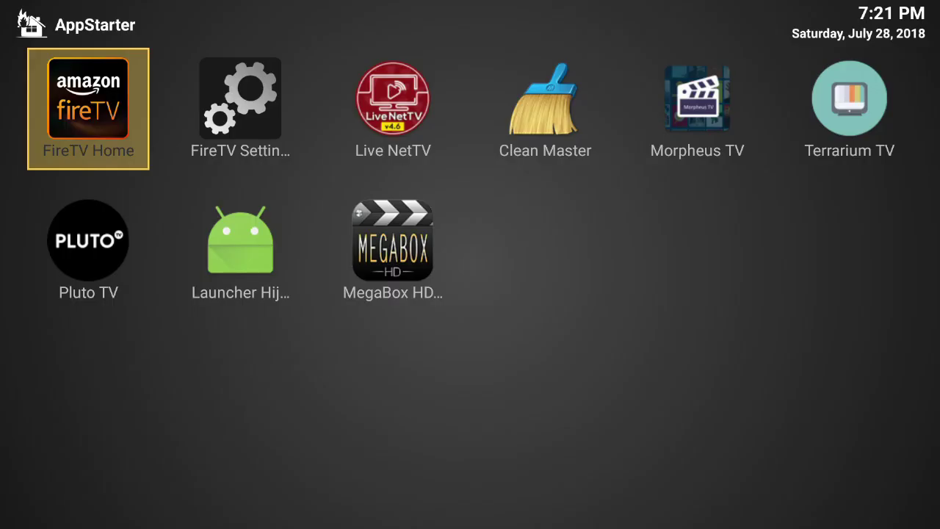
key(Return)
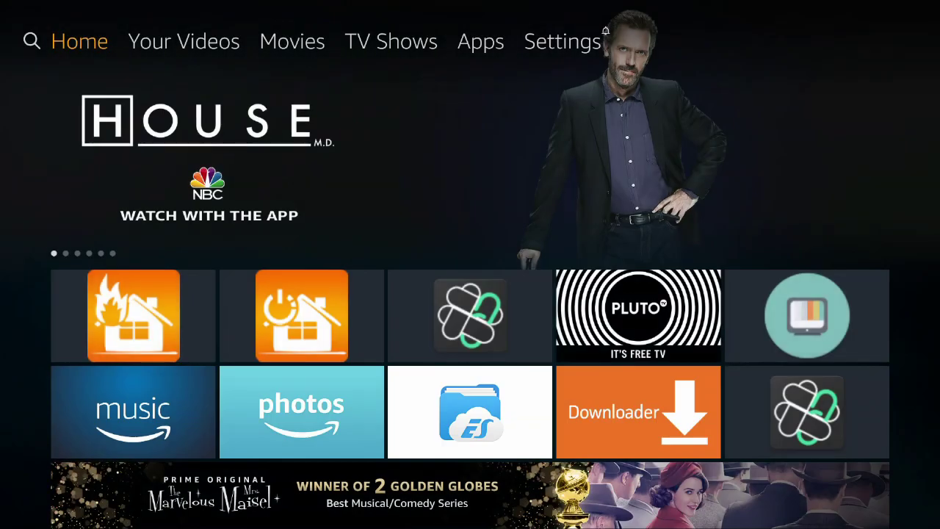
key(Down)
key(Down)
key(Right)
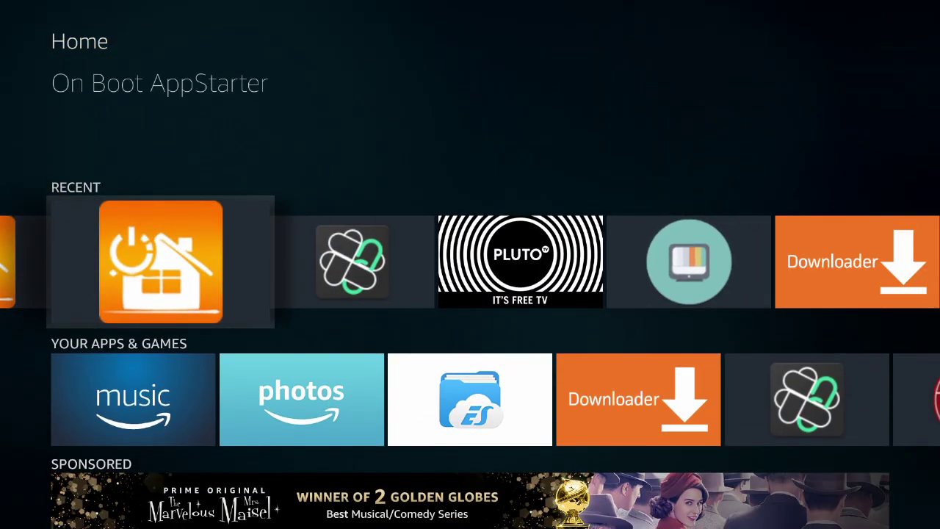
key(Return)
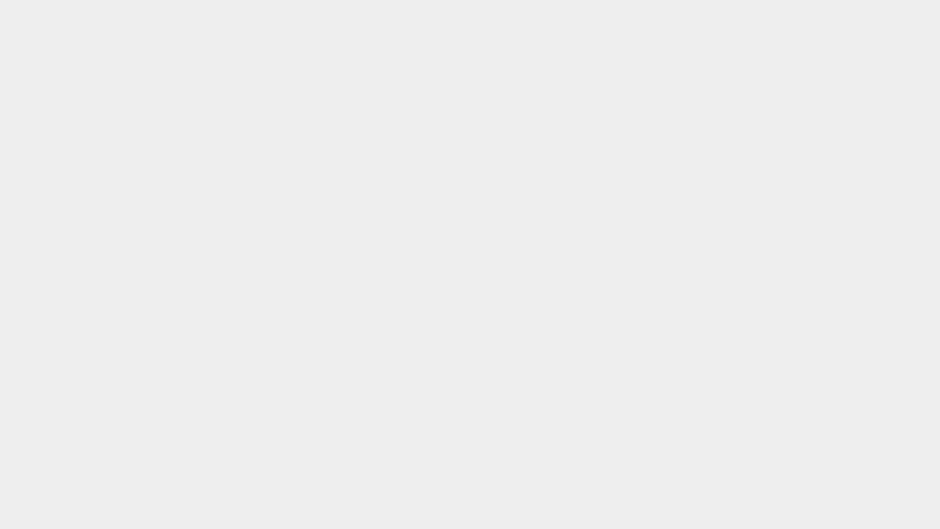
key(Return)
key(Down)
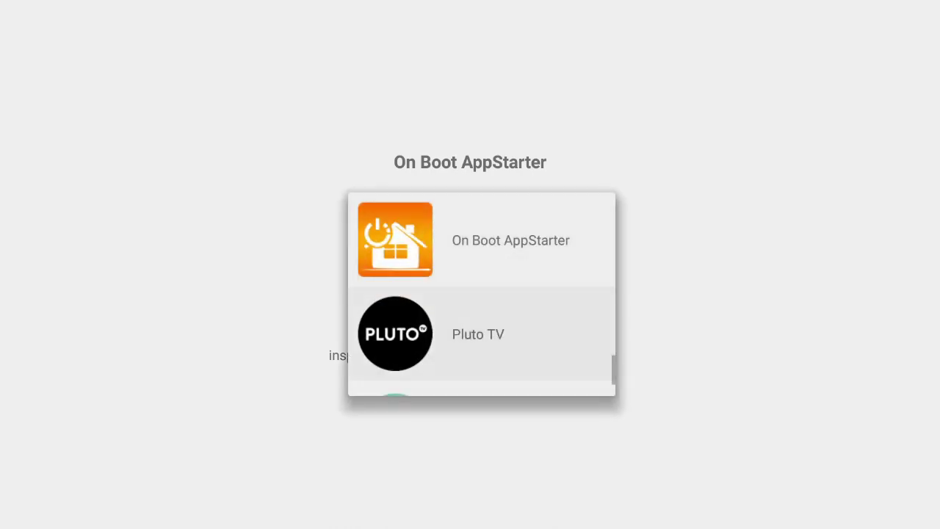
key(Down)
key(Up)
key(Up)
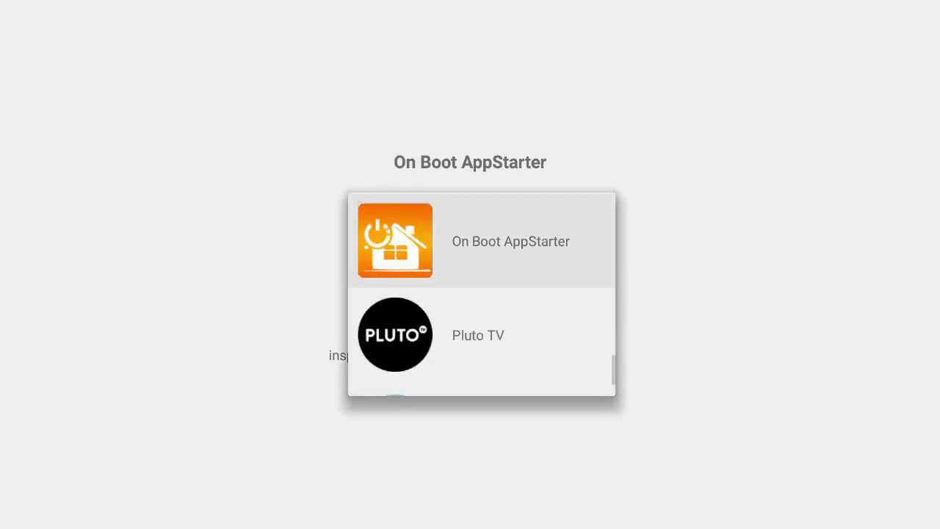
key(Return)
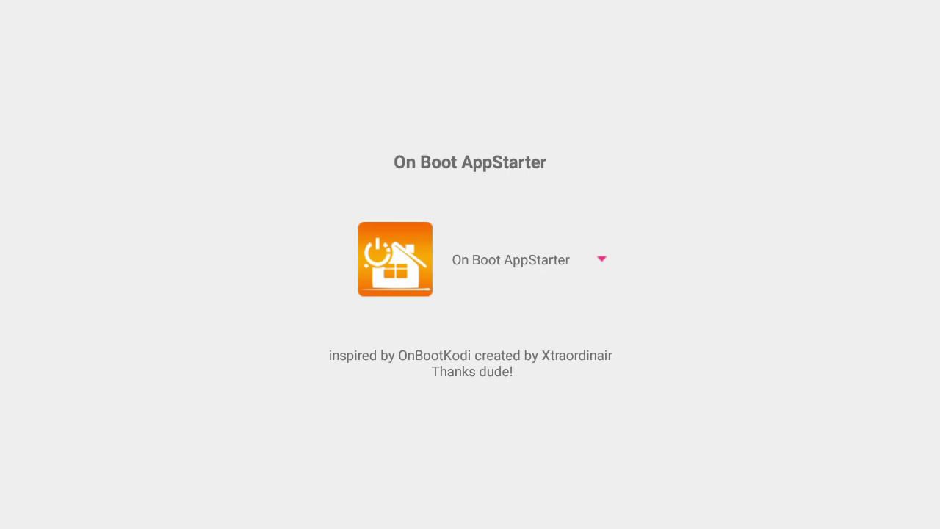
key(Escape)
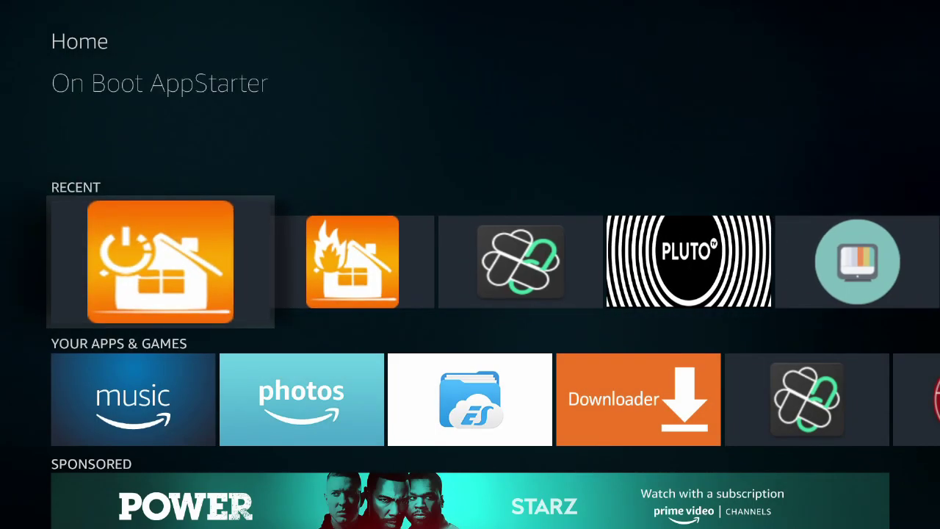
key(Return)
Move focus across Pluto TV, Launcher Hijack and MegaBox HD, then switch to AppStarter's Settings section.
key(Down)
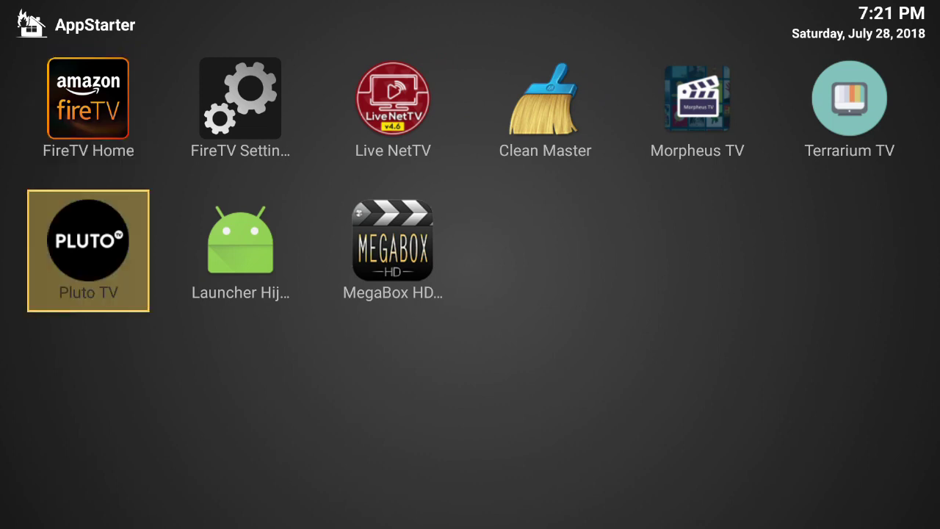
key(Right)
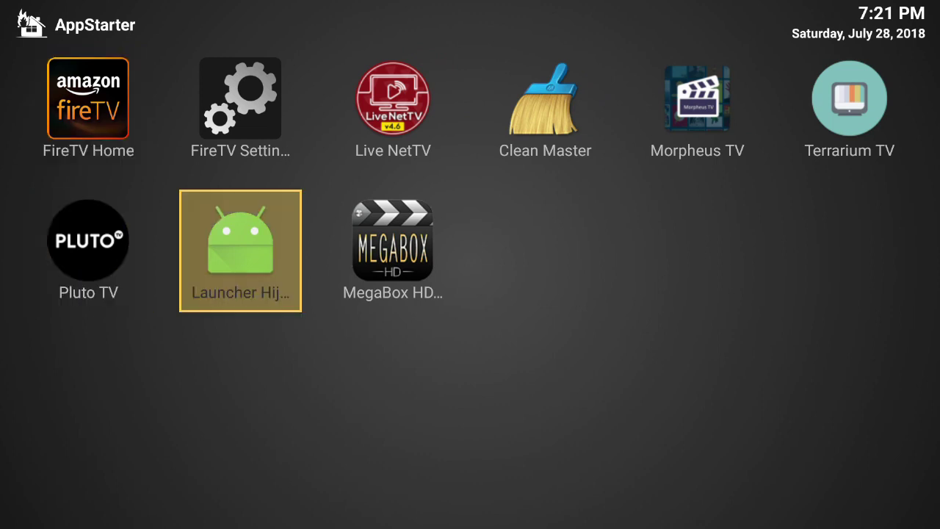
key(Right)
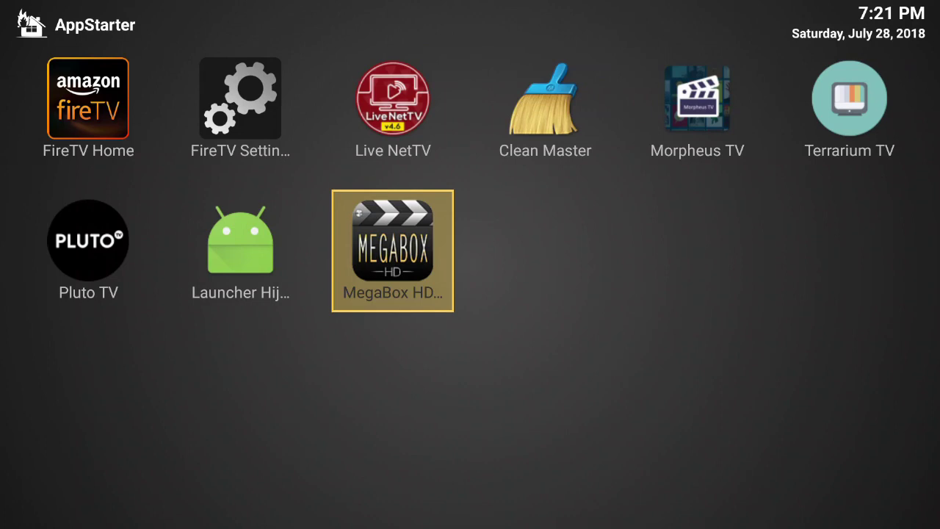
key(Left)
key(Left)
key(Up)
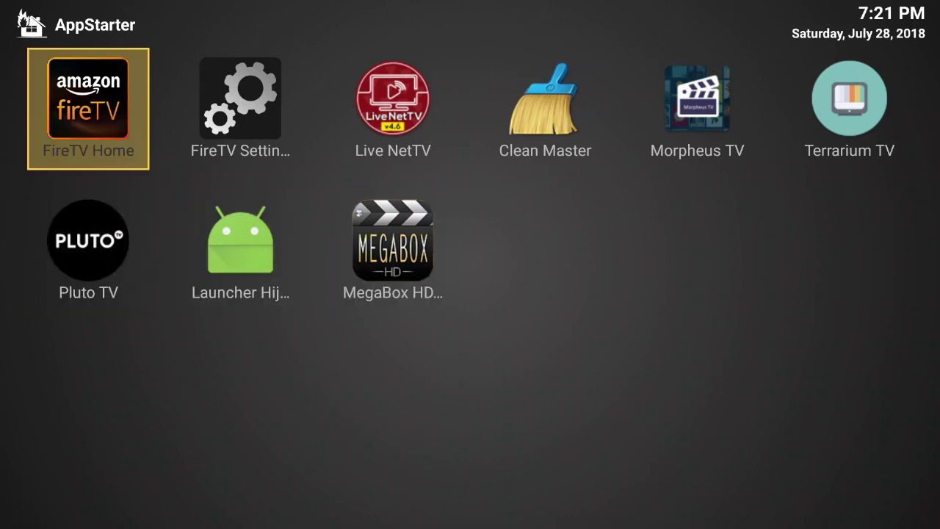
key(Left)
key(Down)
key(Down)
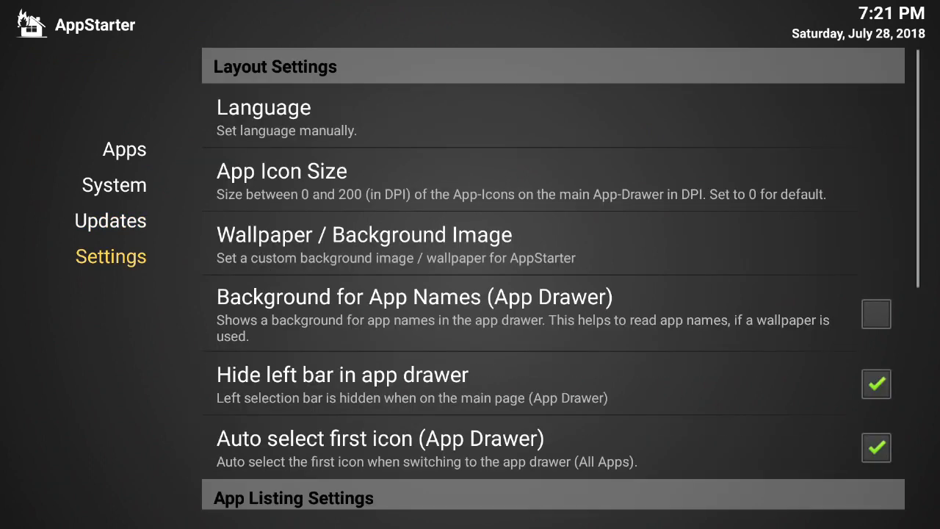
Scroll down AppStarter's settings and try importing settings from a ZIP file, which fails.
key(Right)
key(Down)
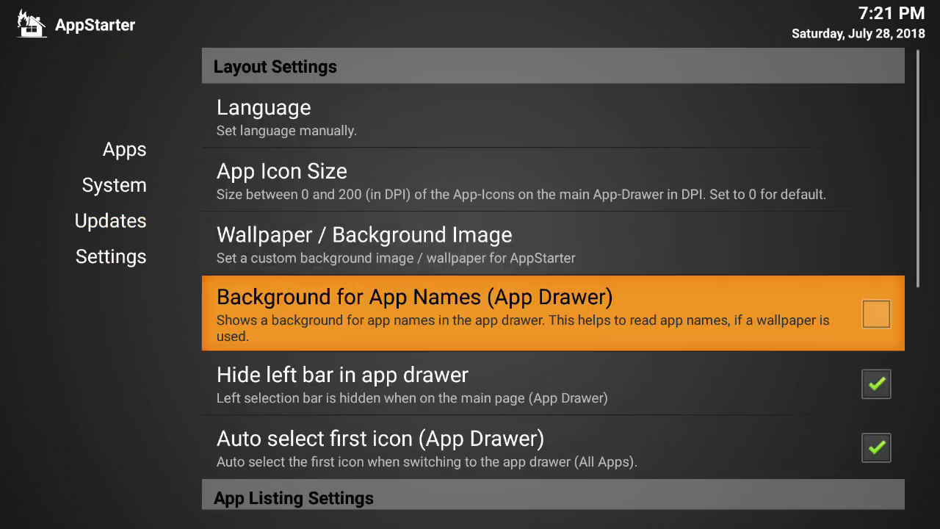
key(Down)
key(Down)
key(Down)
key(Down)
key(Down)
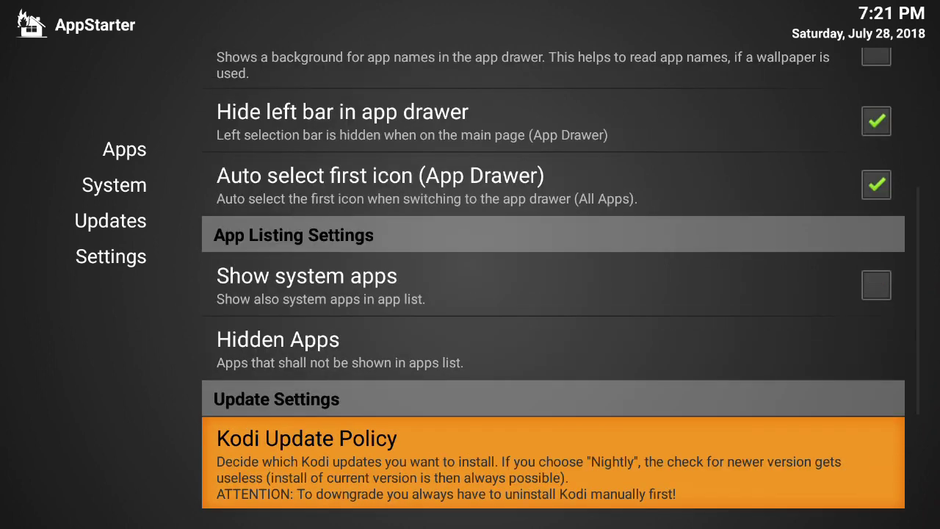
key(Down)
key(Down)
key(Return)
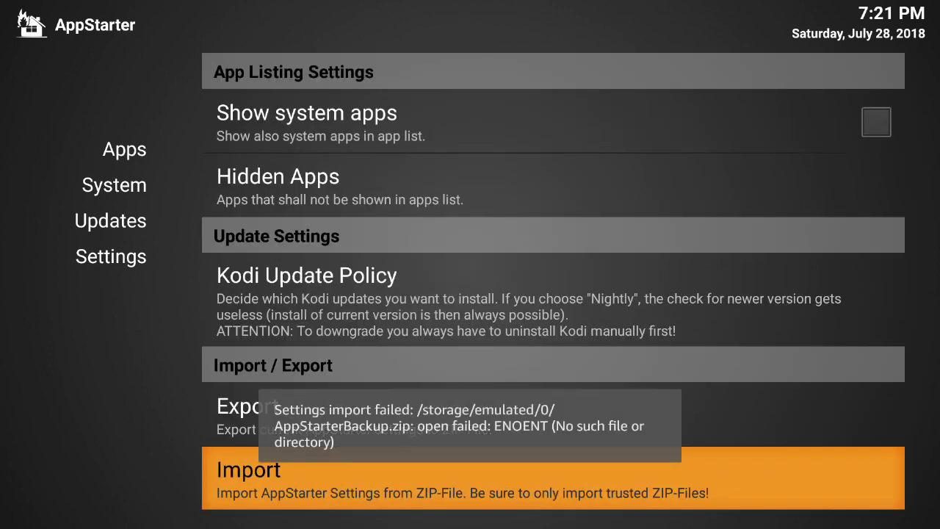
key(Return)
key(Return)
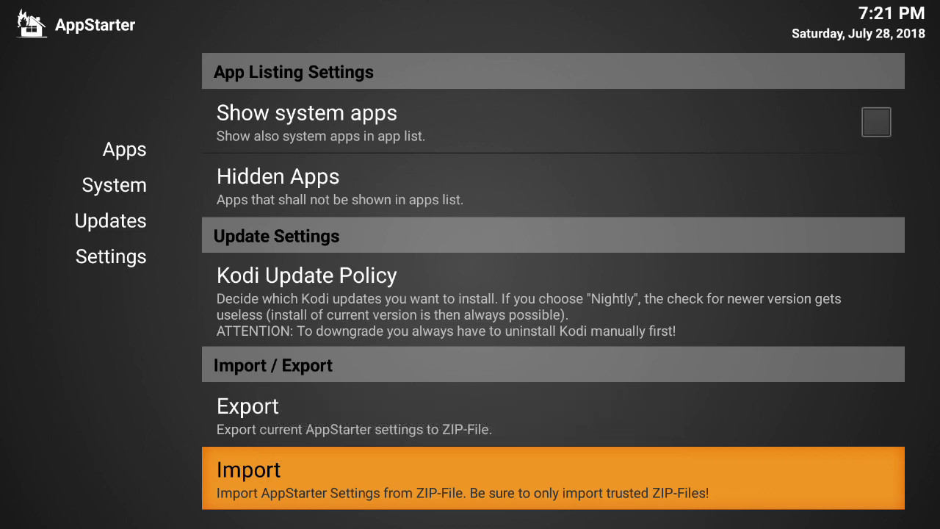
Export the current settings to /storage/emulated/0/AppStarterBackup.zip and return to the Apps grid.
key(Up)
key(Up)
key(Up)
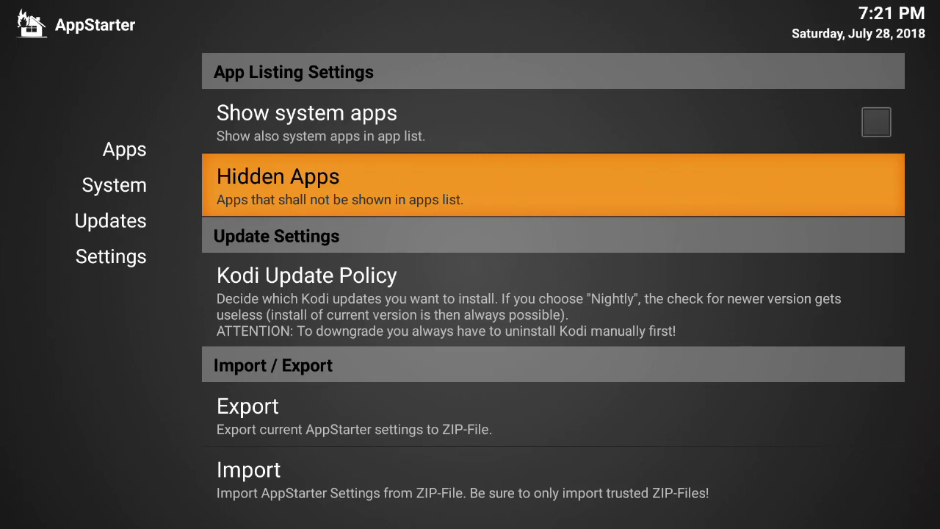
key(Down)
key(Down)
key(Return)
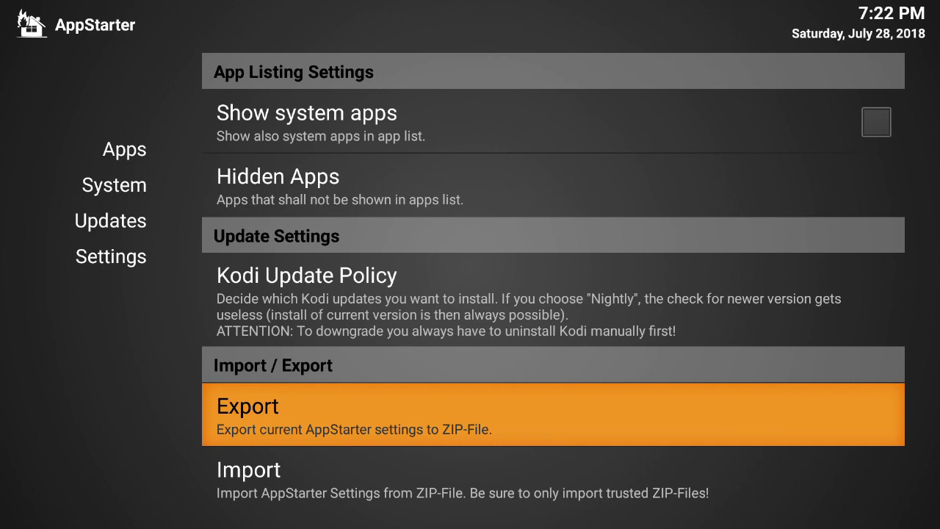
key(Escape)
key(Right)
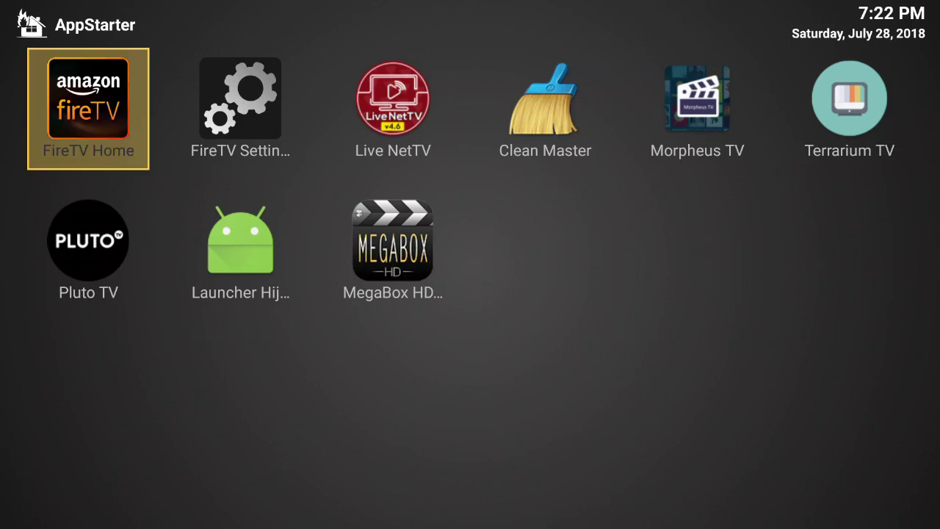
Open Fire TV's Settings page and move along the categories past Network and Display & Sounds.
key(Return)
key(Right)
key(Right)
key(Right)
key(Right)
key(Right)
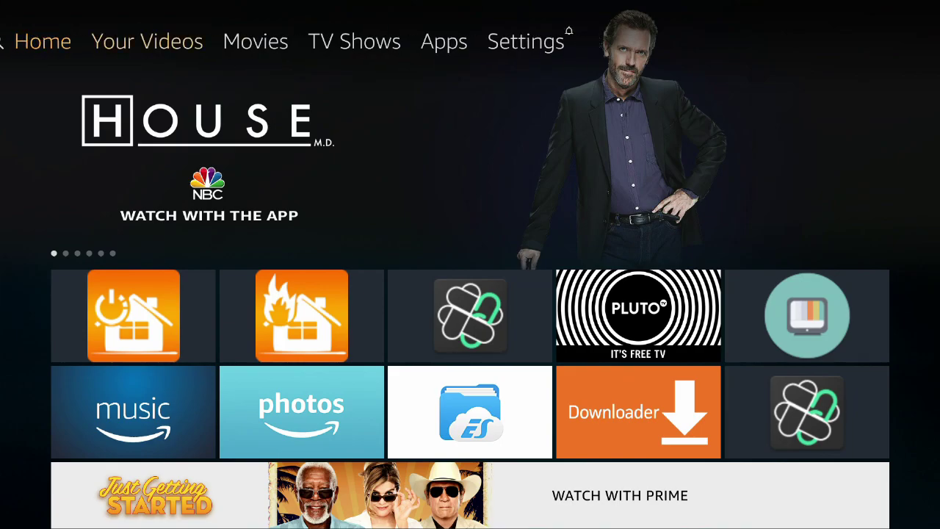
key(Down)
key(Right)
key(Right)
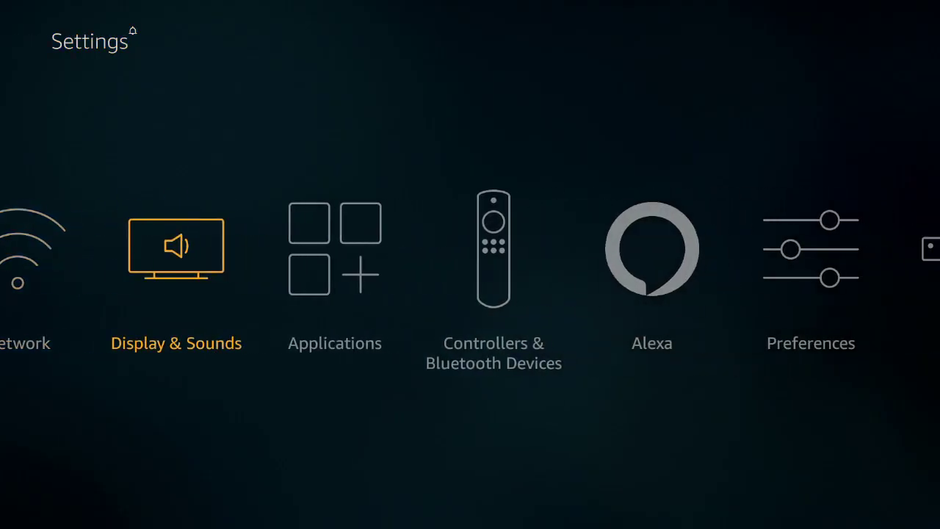
key(Right)
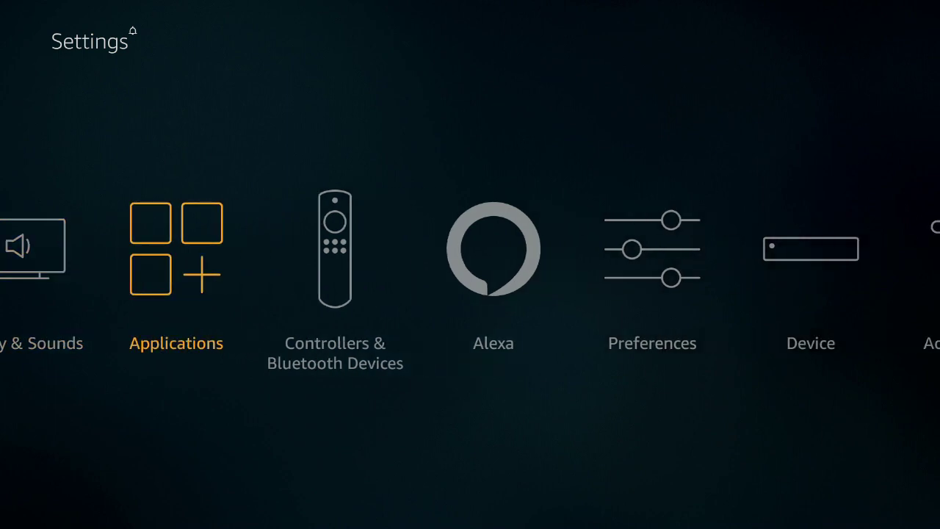
key(Right)
key(Right)
key(Right)
key(Right)
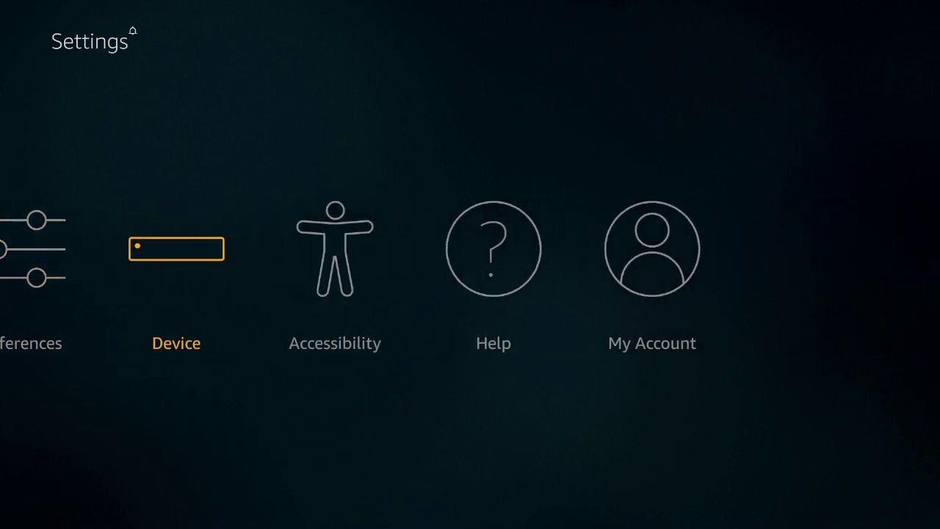
Restart the Fire TV Stick from Device settings and confirm the restart.
key(Return)
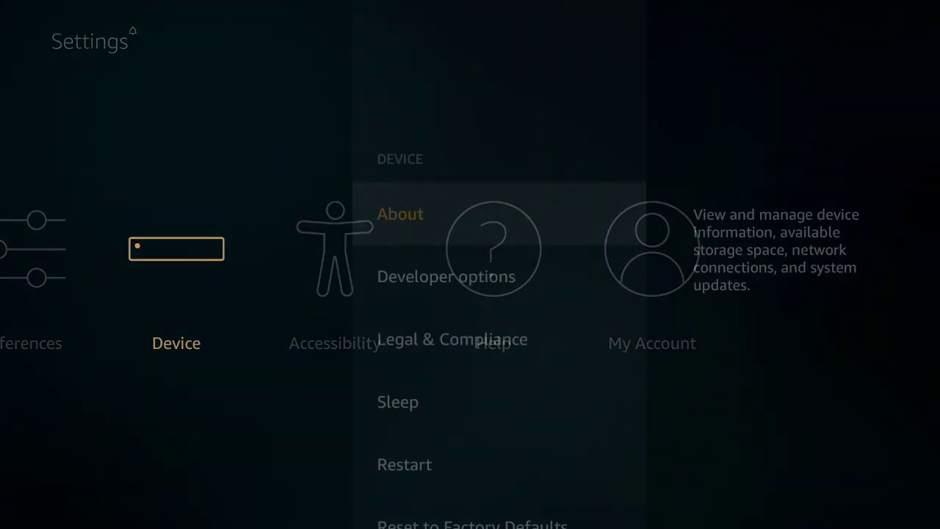
key(Down)
key(Down)
key(Down)
key(Down)
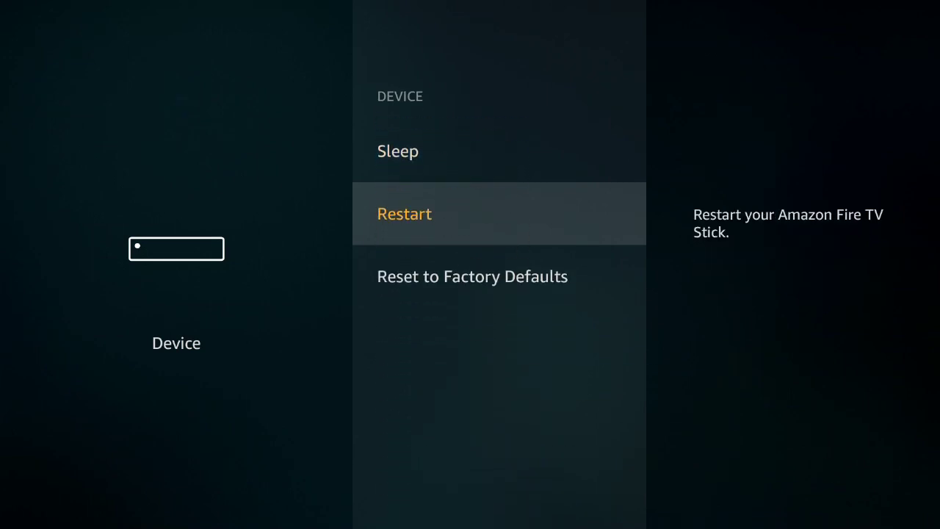
click(365, 316)
click(366, 316)
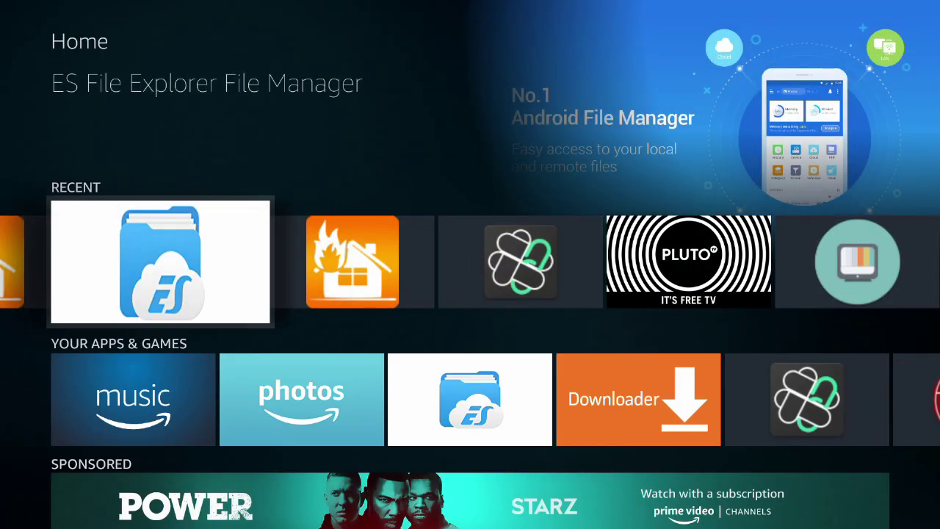
key(Left)
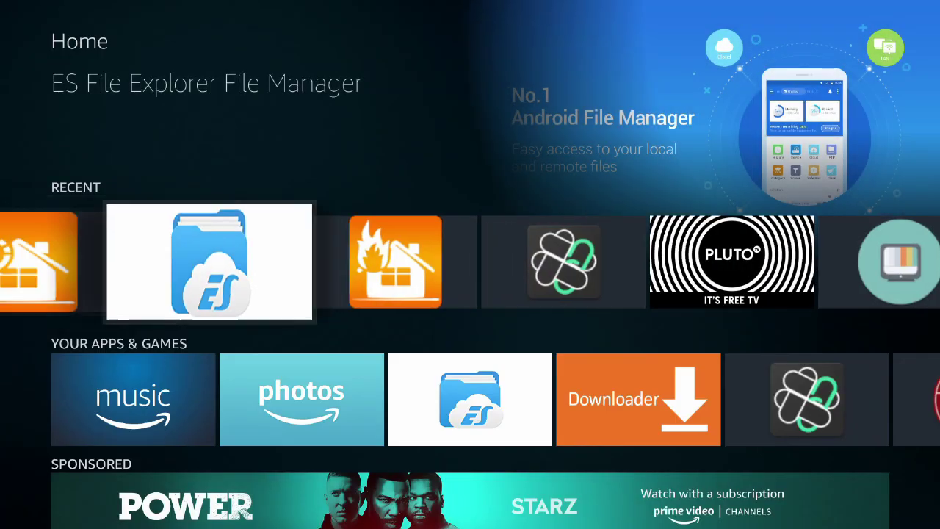
Open On Boot AppStarter from Recent and choose AppStarter as the app launched at boot.
key(Return)
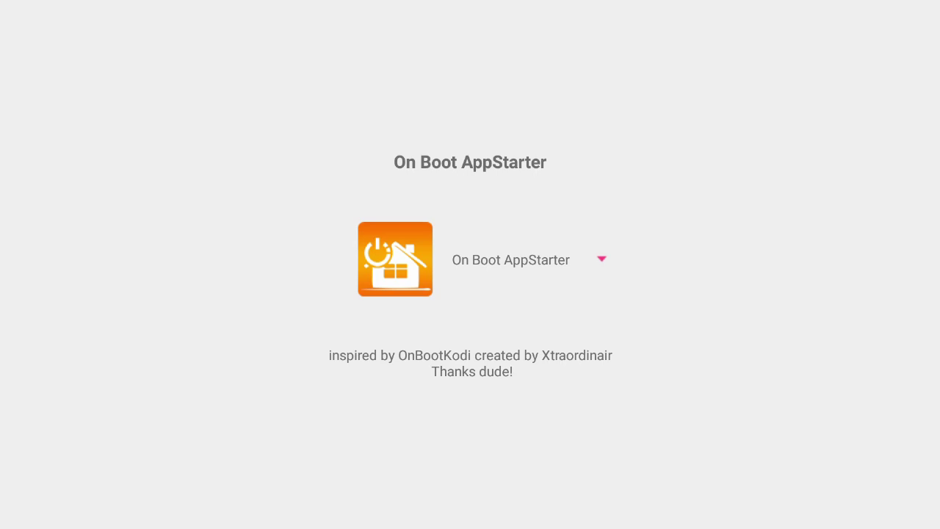
key(Return)
key(Down)
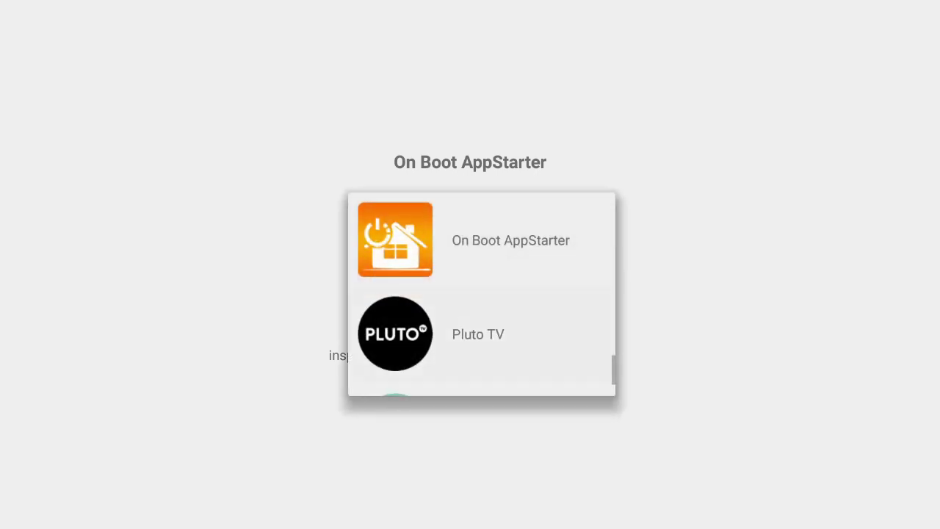
key(Down)
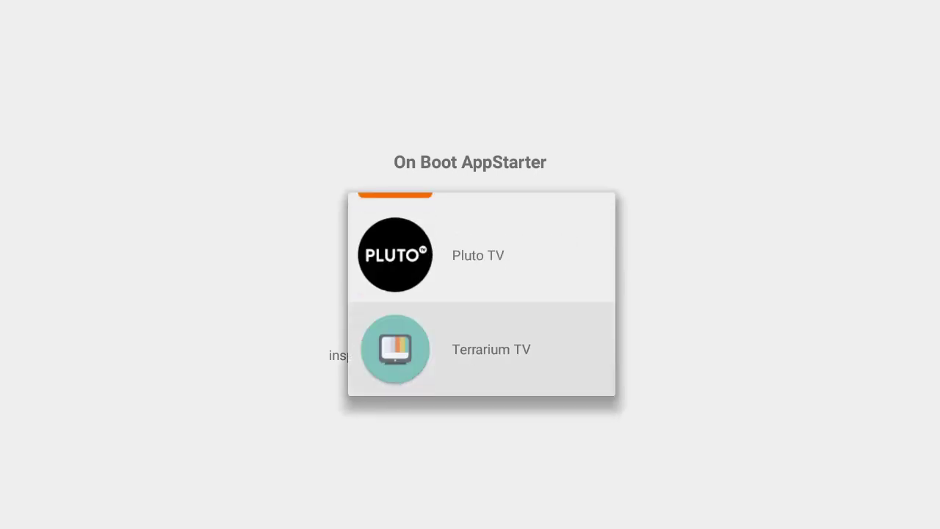
key(Up)
key(Up)
key(Up)
key(Up)
key(Up)
key(Up)
key(Up)
key(Up)
key(Up)
key(Up)
key(Up)
key(Up)
key(Up)
key(Up)
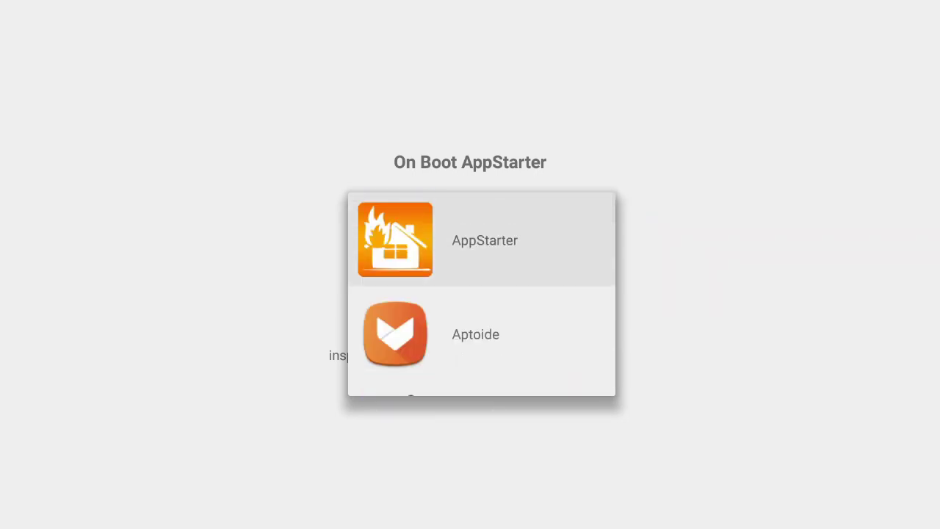
key(Down)
key(Down)
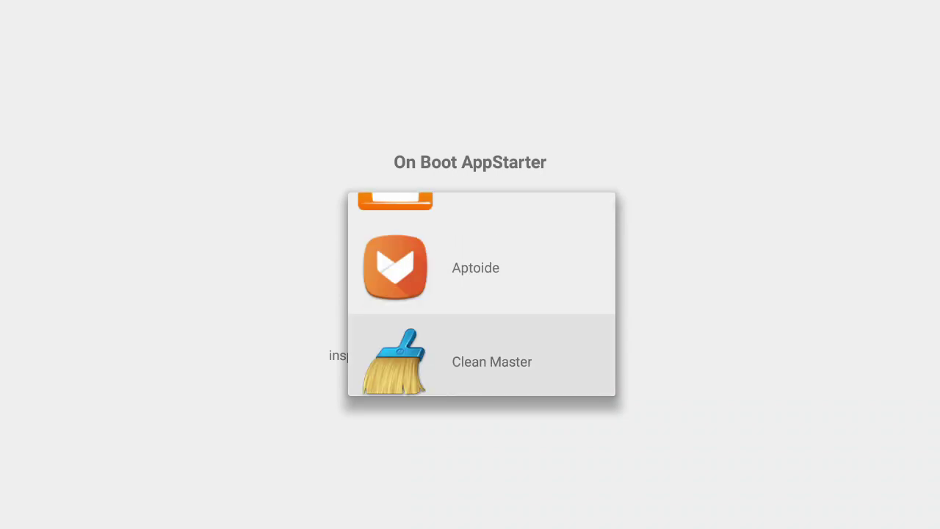
key(Down)
key(Down)
key(Down)
key(Down)
key(Down)
key(Down)
key(Down)
key(Up)
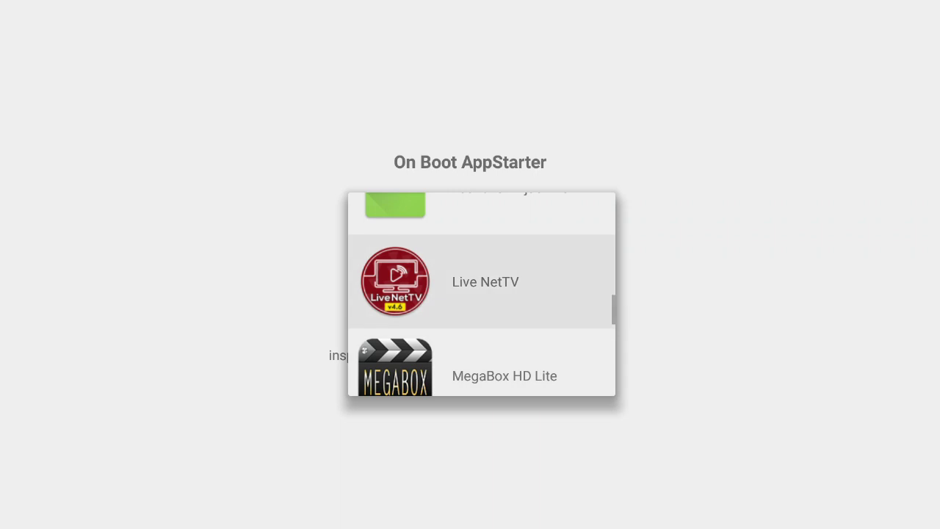
key(Up)
key(Up)
key(Up)
key(Up)
key(Up)
key(Up)
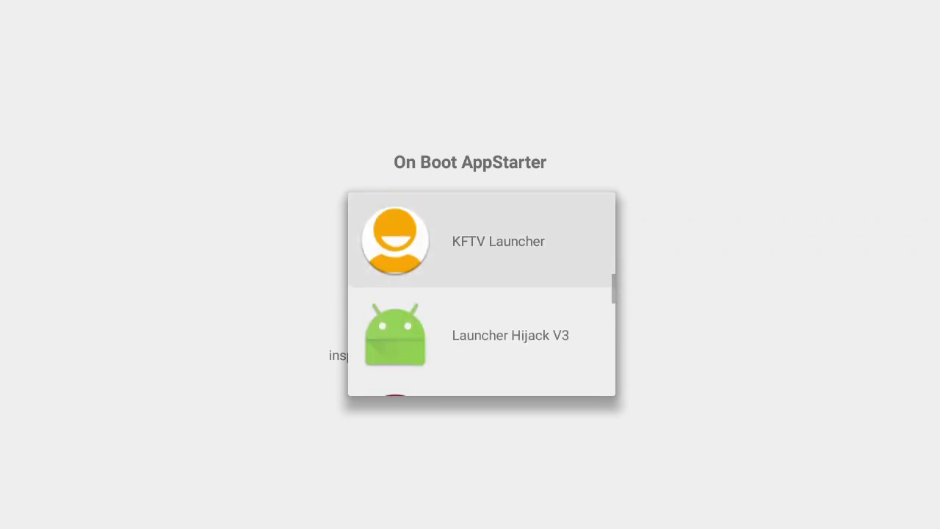
key(Up)
key(Up)
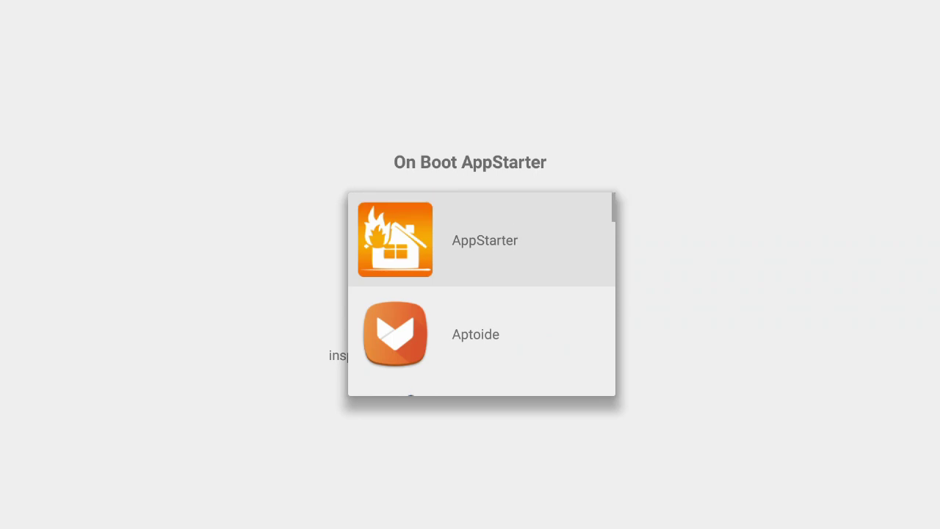
key(Return)
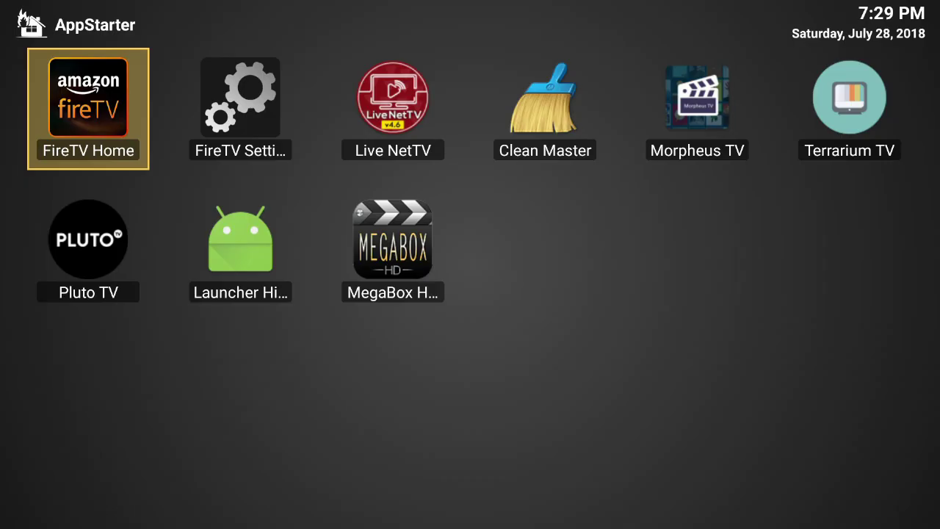
key(Down)
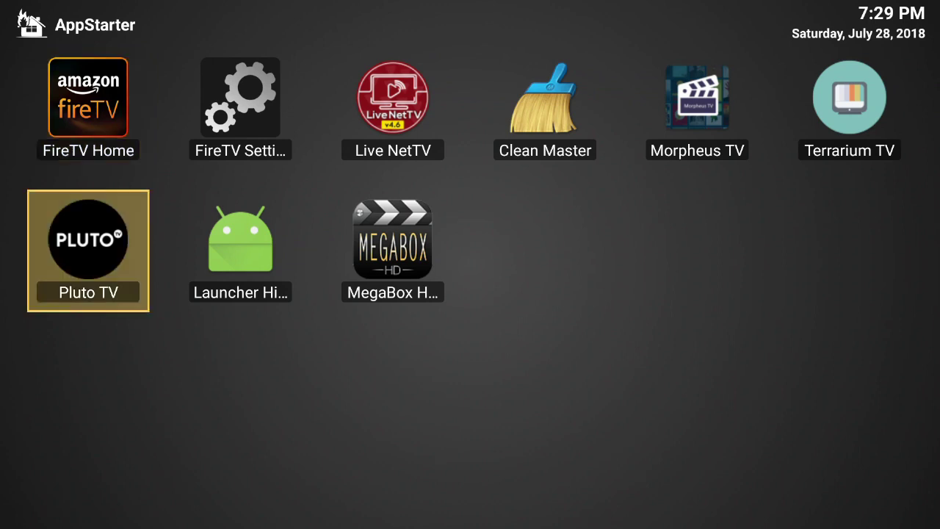